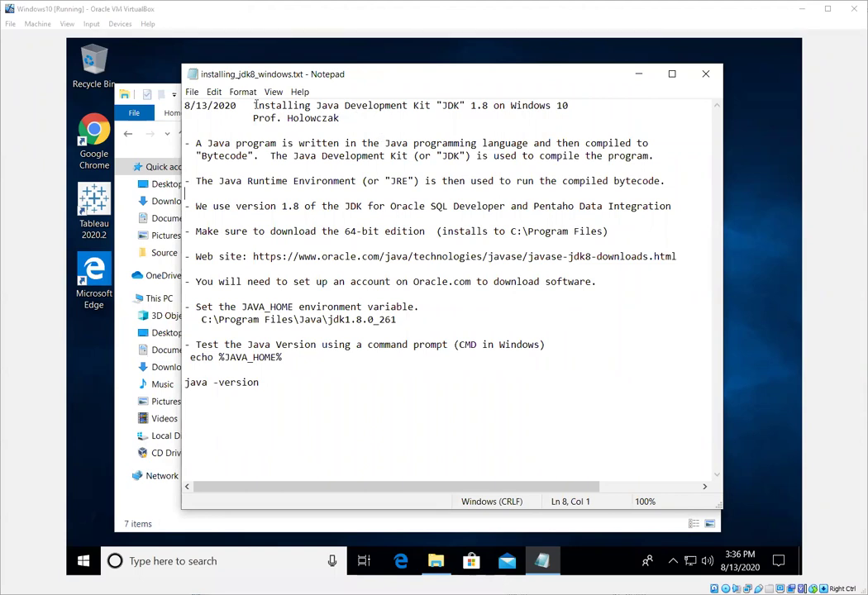
Highlight key terms in the notes: the title, Java programming language, Bytecode, JDK and JRE.
drag(256, 104, 438, 106)
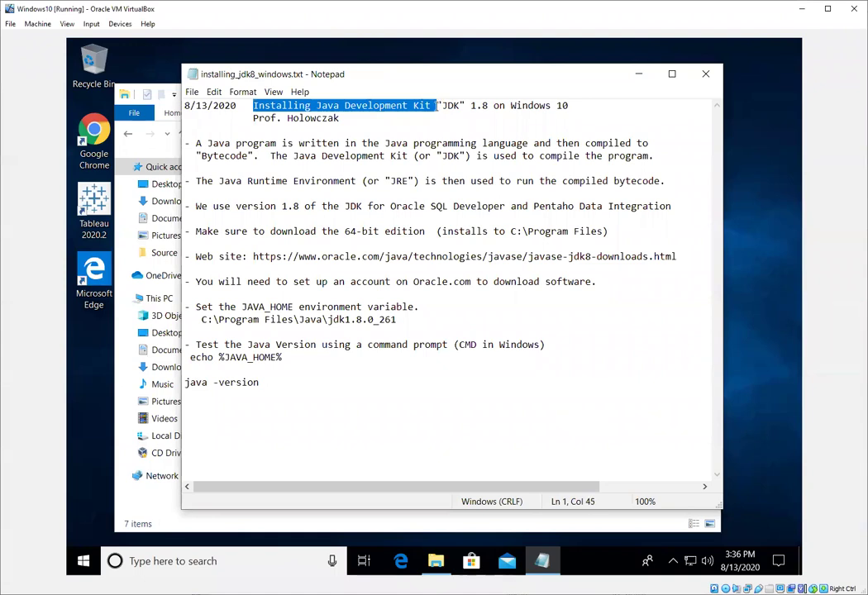
drag(511, 106, 567, 106)
click(420, 123)
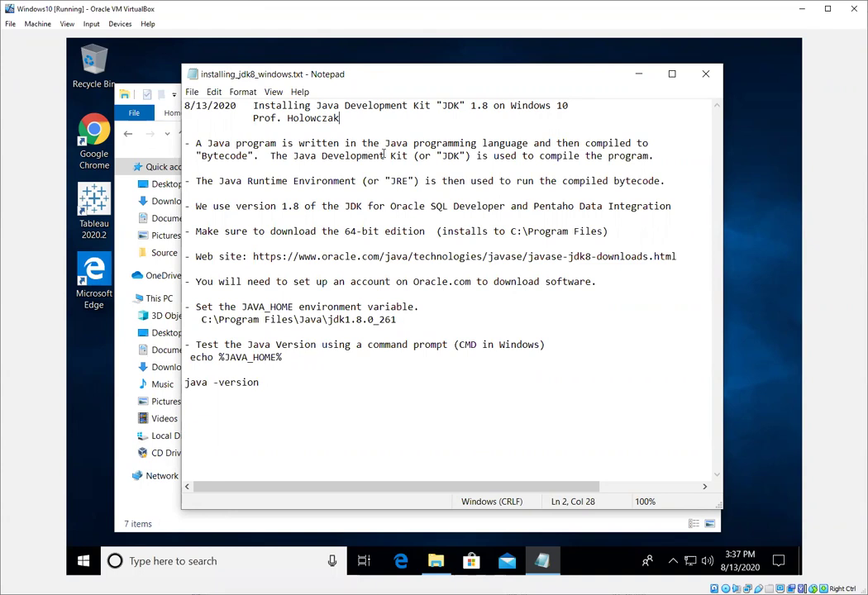
drag(385, 144, 534, 143)
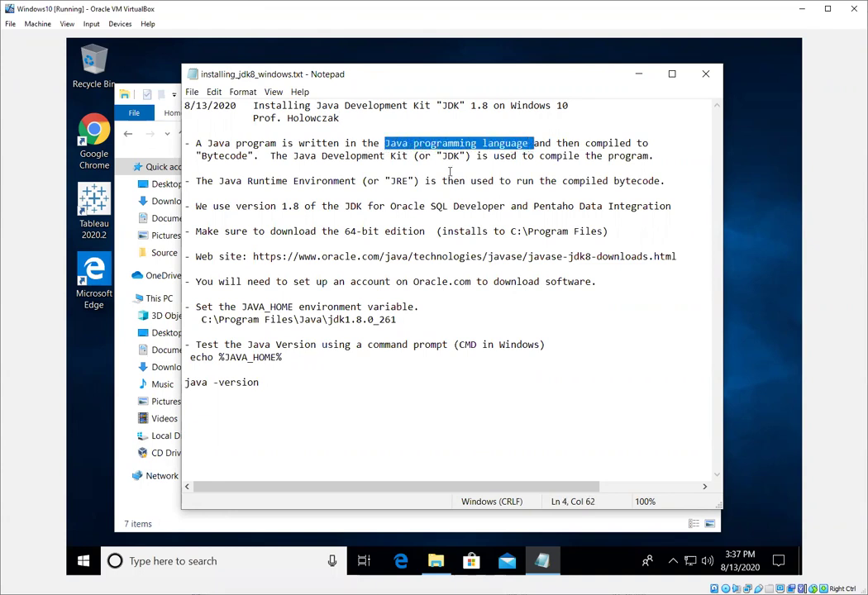
key(Down)
key(Down)
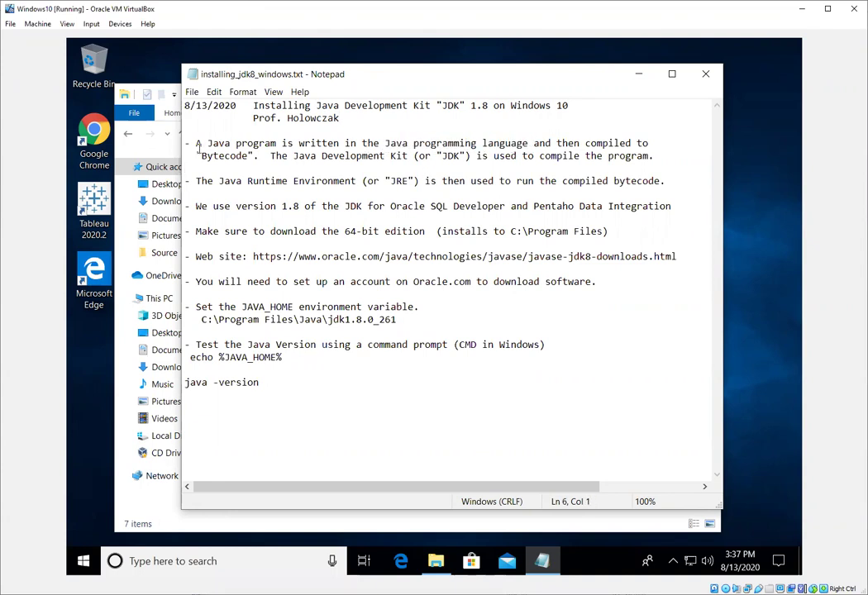
drag(196, 155, 256, 155)
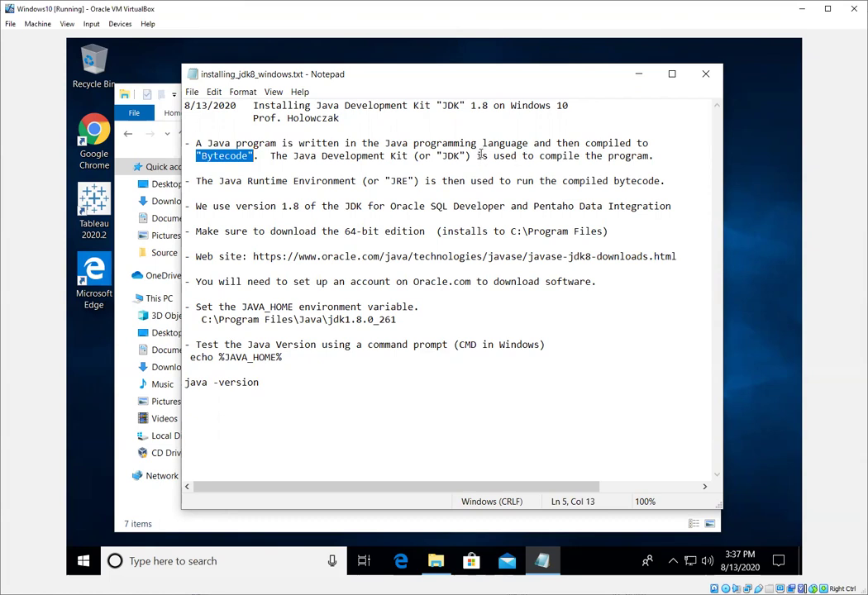
drag(476, 156, 585, 156)
click(472, 156)
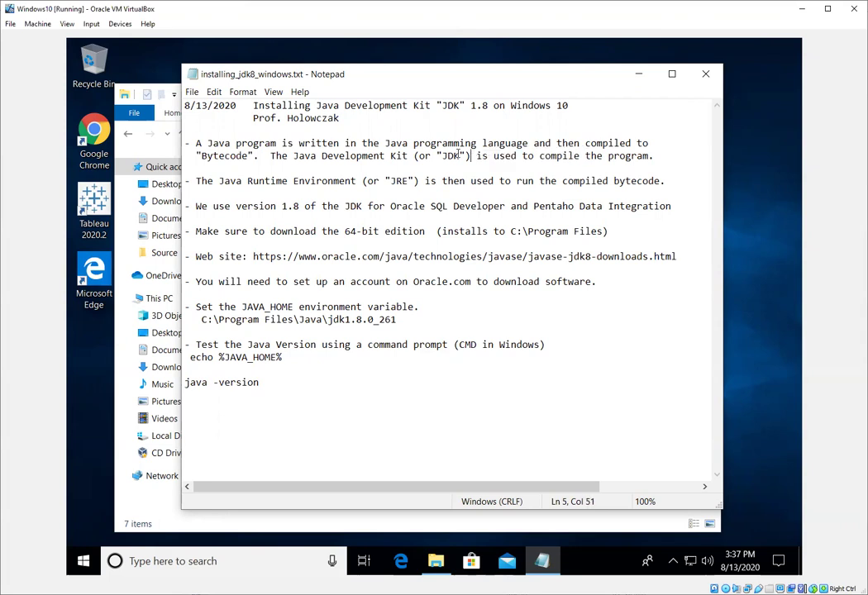
double_click(452, 155)
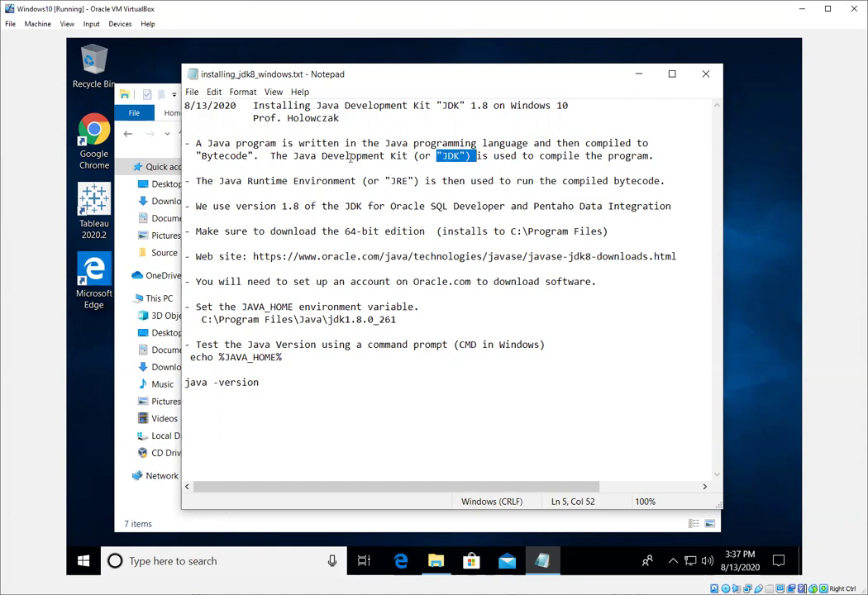
drag(219, 181, 403, 180)
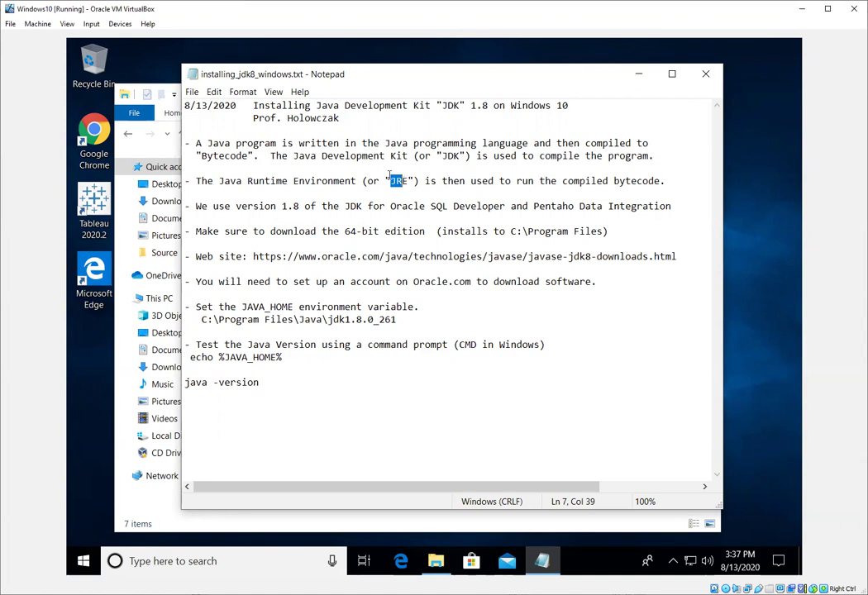
click(356, 167)
Point out version 1.8, 64-bit edition and C:\Program Files, then select the downloads web address.
click(234, 193)
drag(281, 206, 300, 206)
click(270, 233)
drag(344, 233, 426, 231)
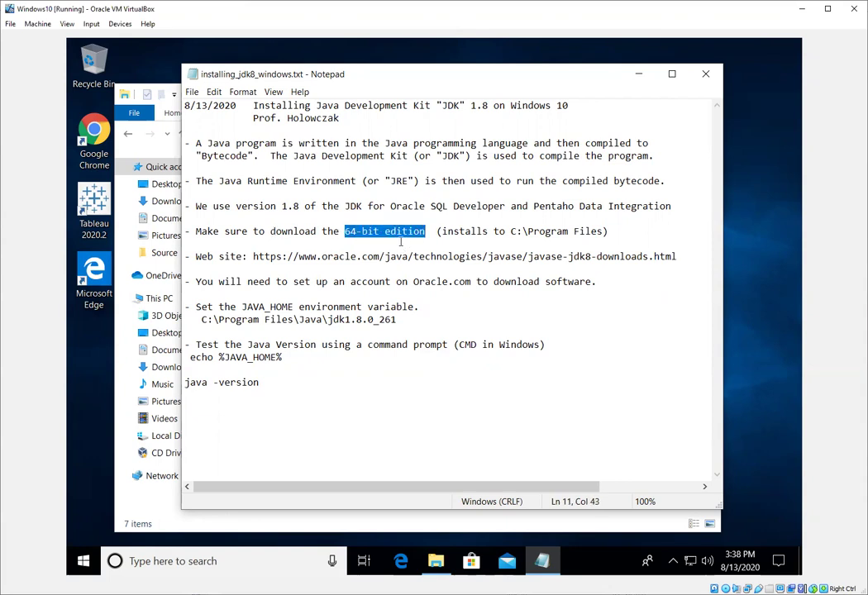
drag(511, 232, 605, 232)
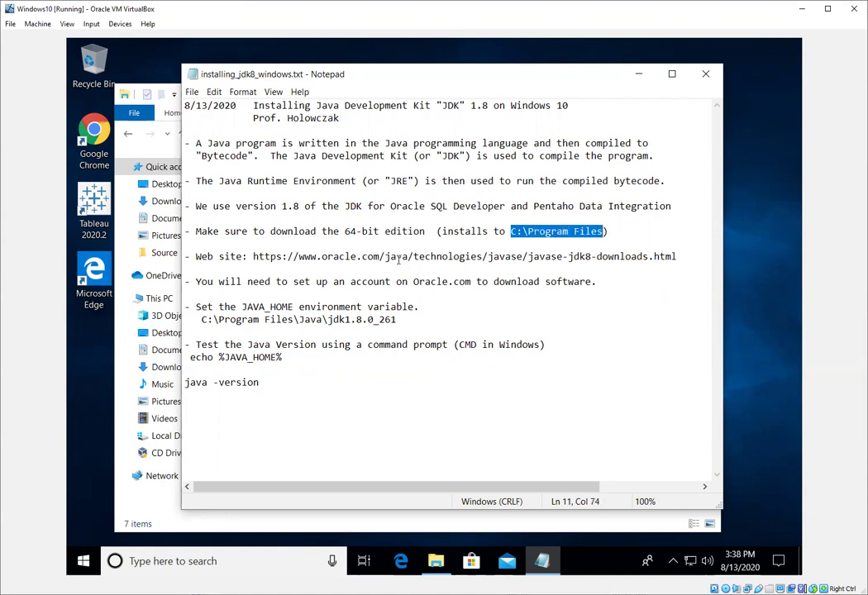
click(253, 256)
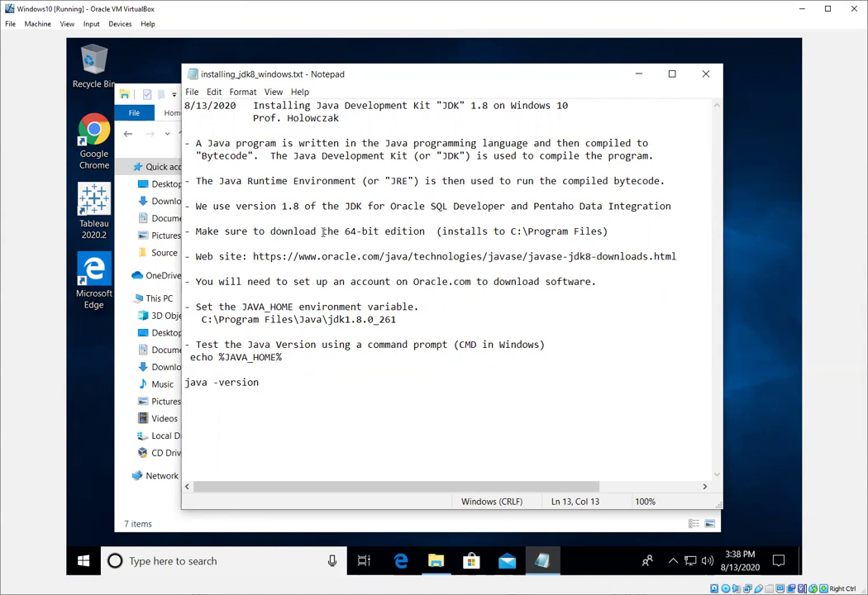
key(shift+End)
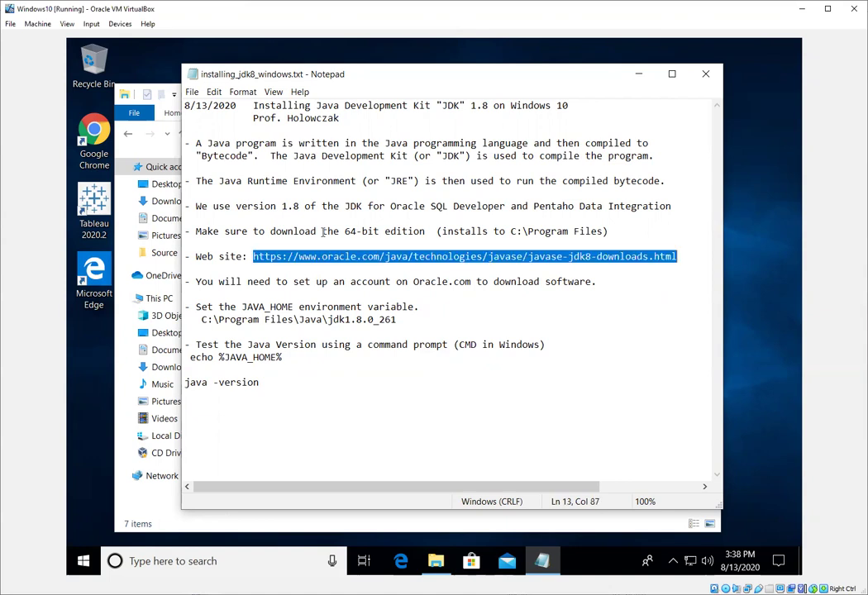
Load the Oracle Java SE 8 downloads page in Chrome from the copied address.
double_click(73, 130)
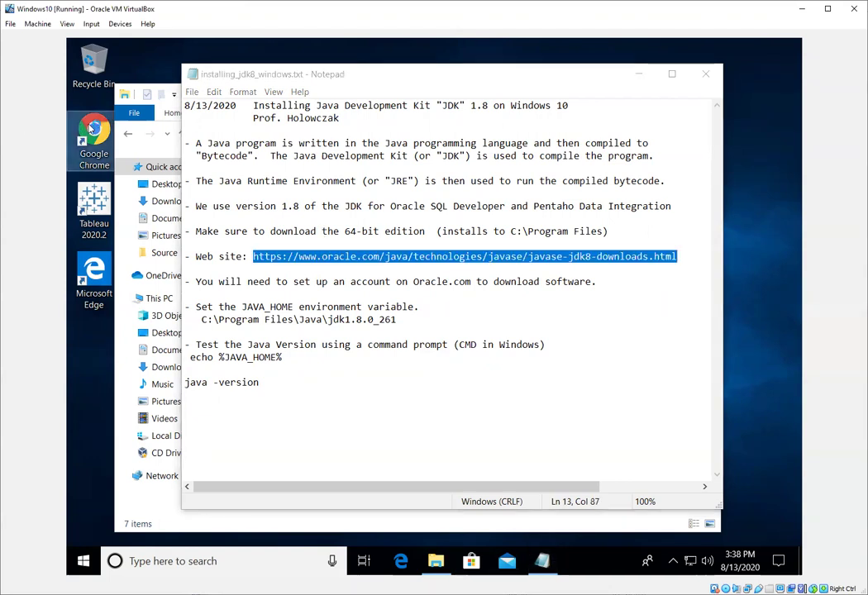
text(https://www.oracle.com/java/technologies/javase-jdk8-downloads.html)
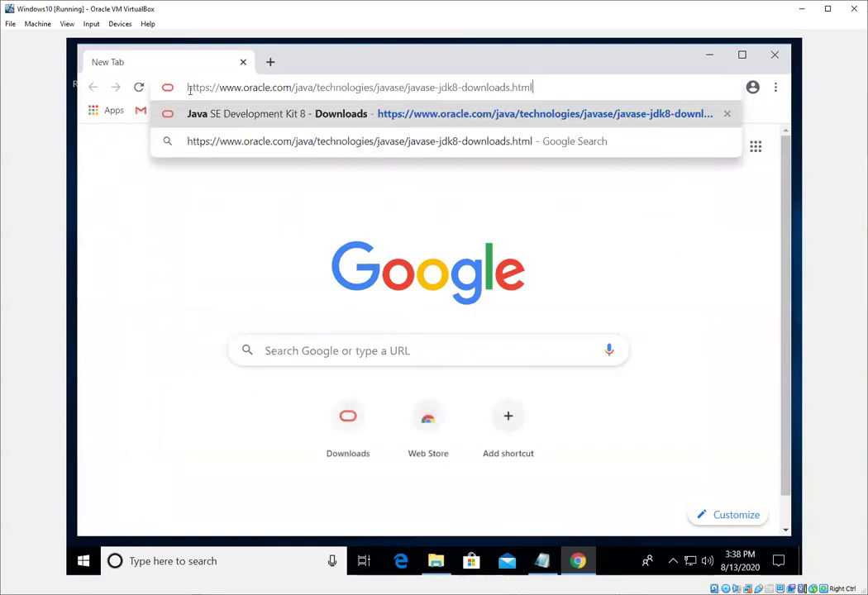
key(Return)
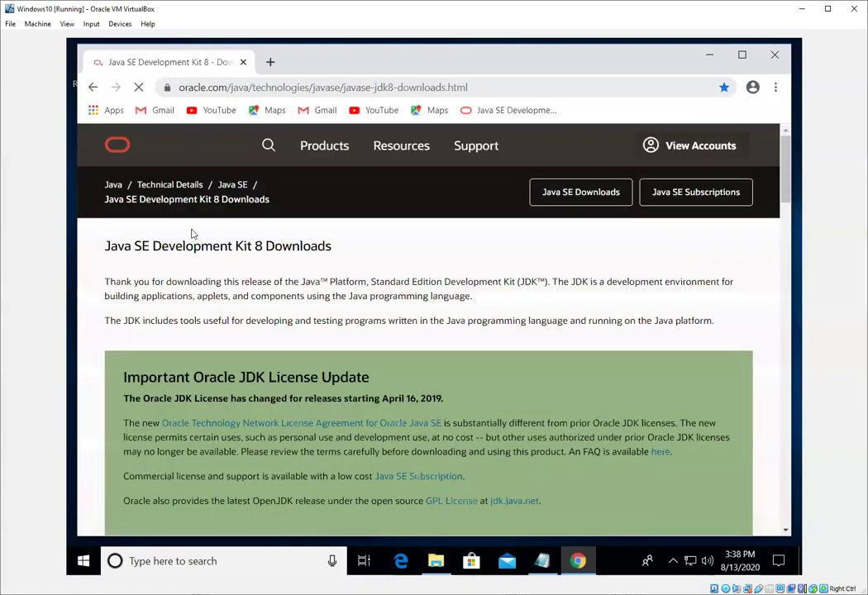
double_click(259, 245)
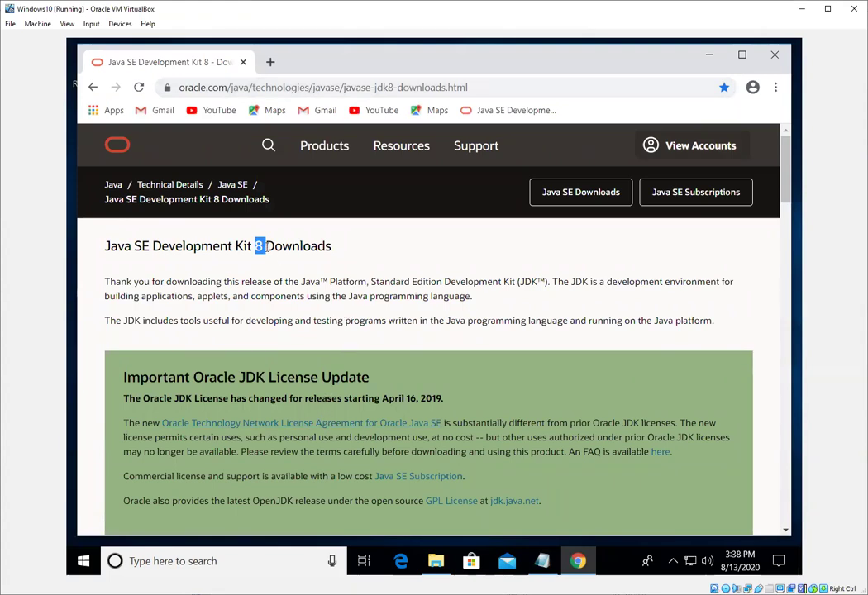
click(316, 246)
double_click(143, 245)
click(214, 274)
Request the Windows x64 jdk-8u261-windows-x64.exe installer and accept the Oracle license.
scroll(214, 274, down, 3)
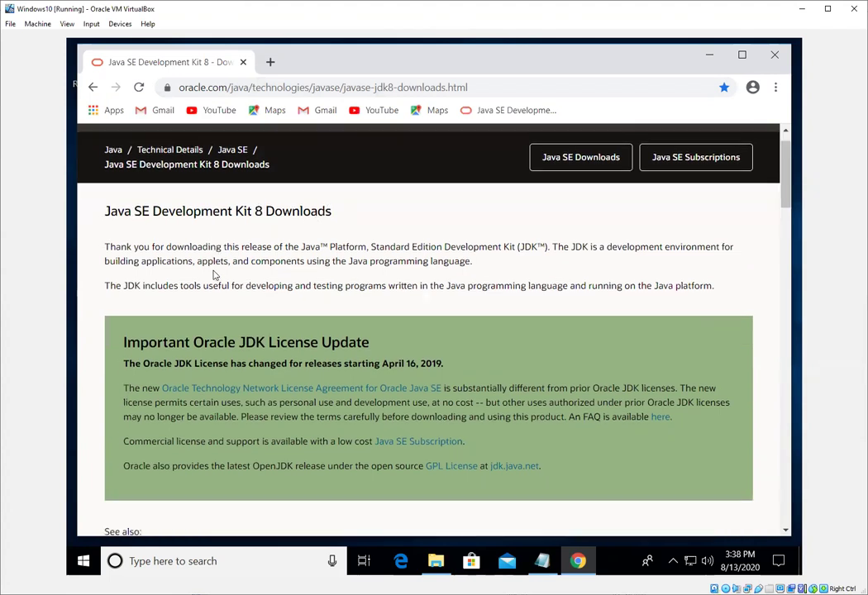
scroll(213, 274, down, 6)
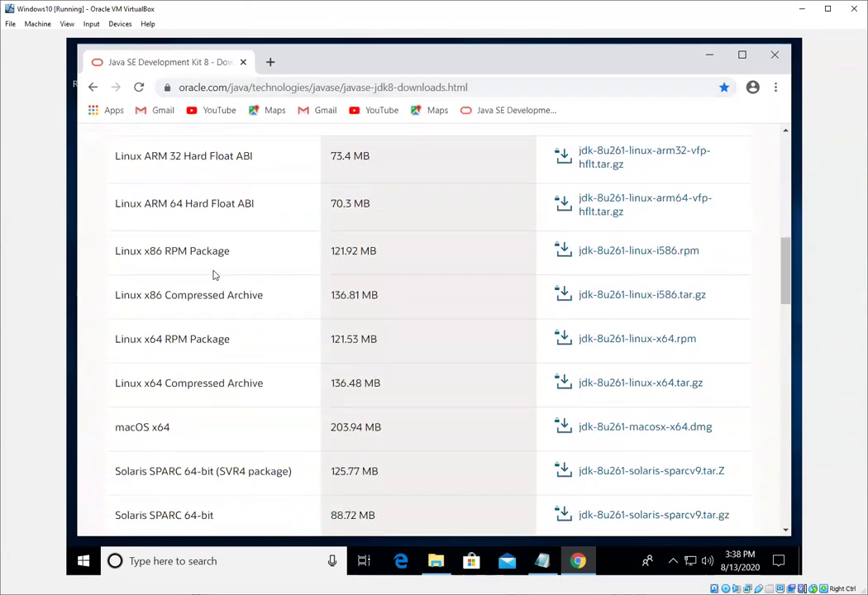
scroll(214, 275, down, 4)
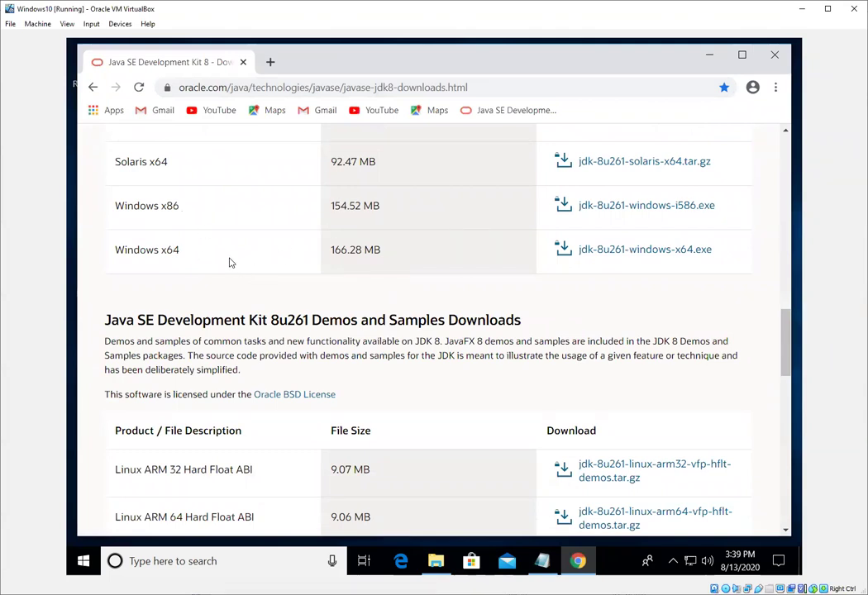
drag(191, 256, 117, 249)
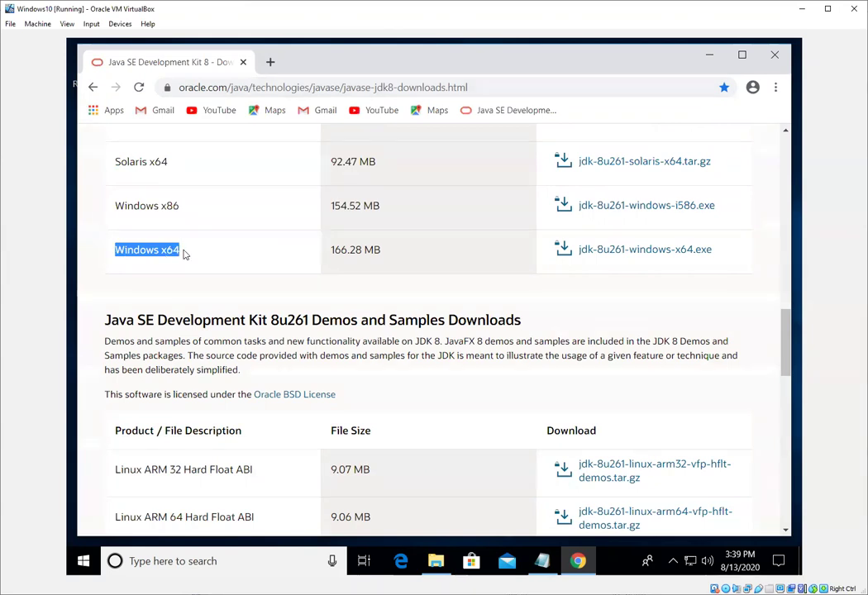
click(628, 250)
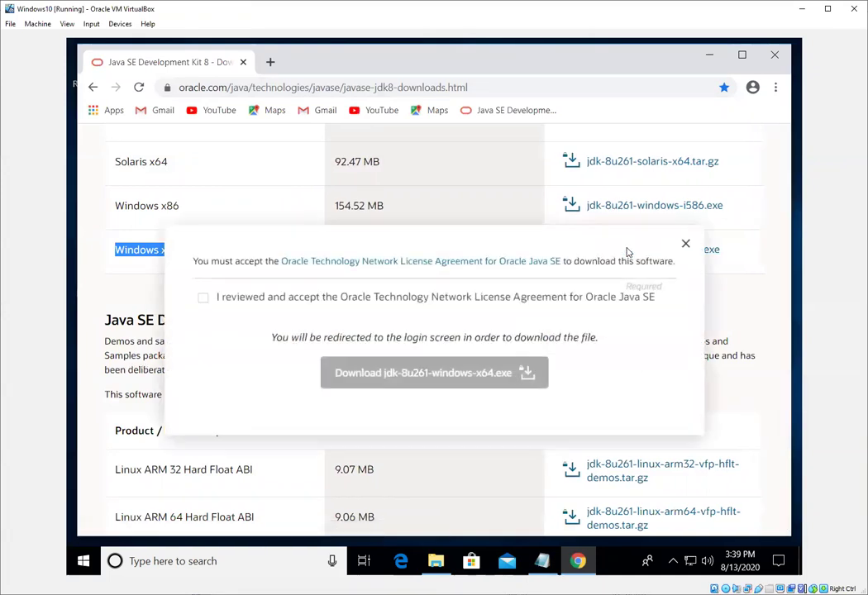
click(204, 299)
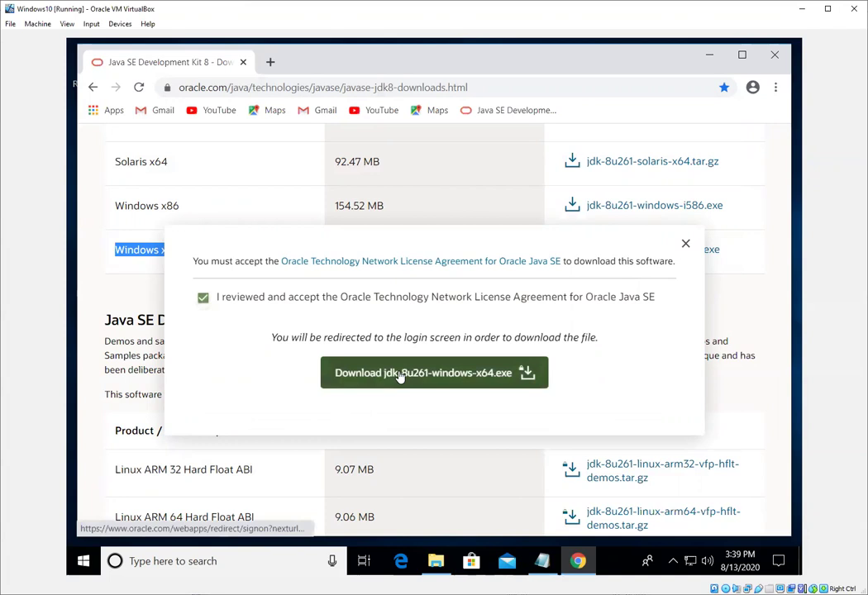
Sign in to Oracle with the account e-mail and password to download jdk-8u261-windows-x64.exe.
click(400, 374)
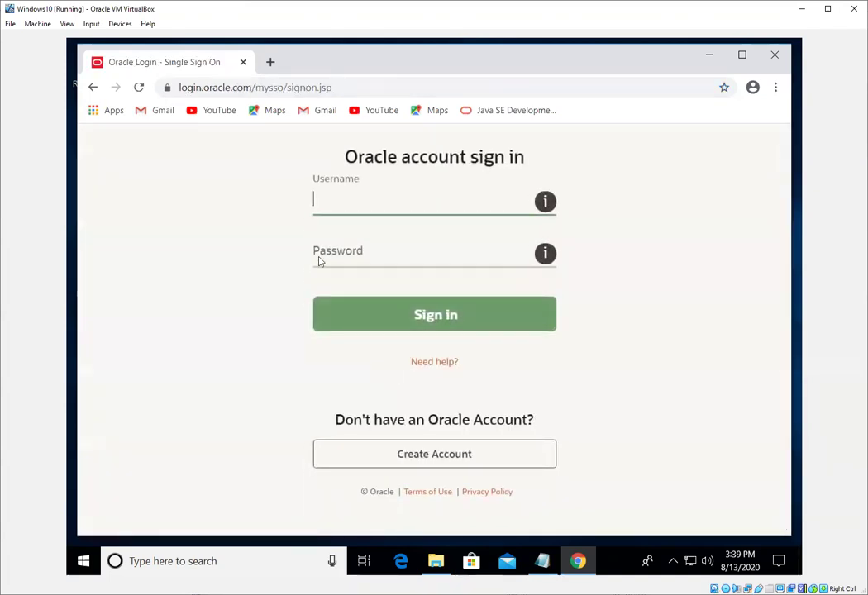
click(370, 200)
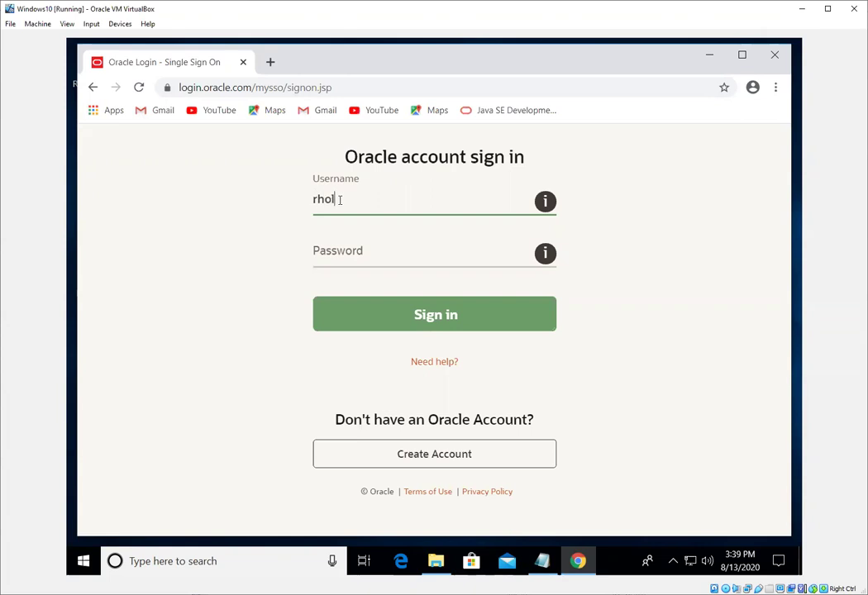
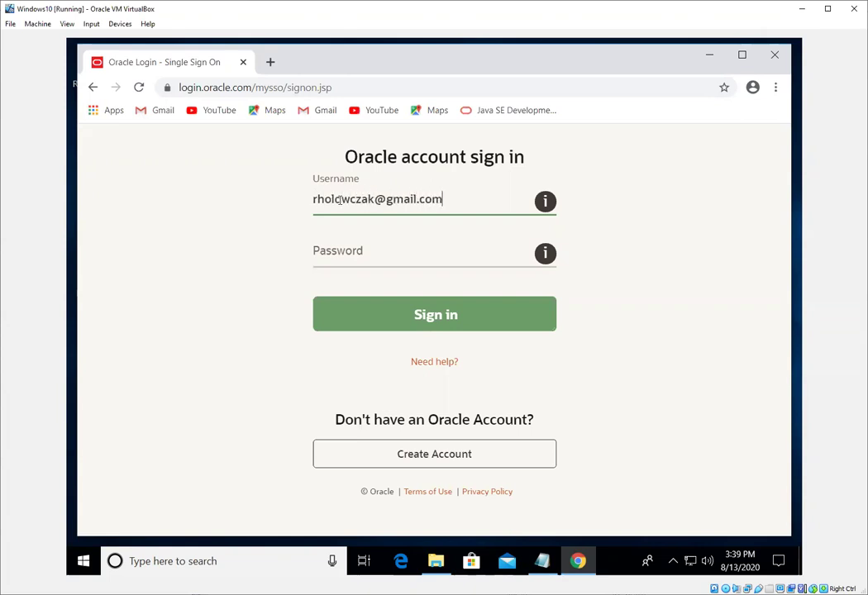
key(Tab)
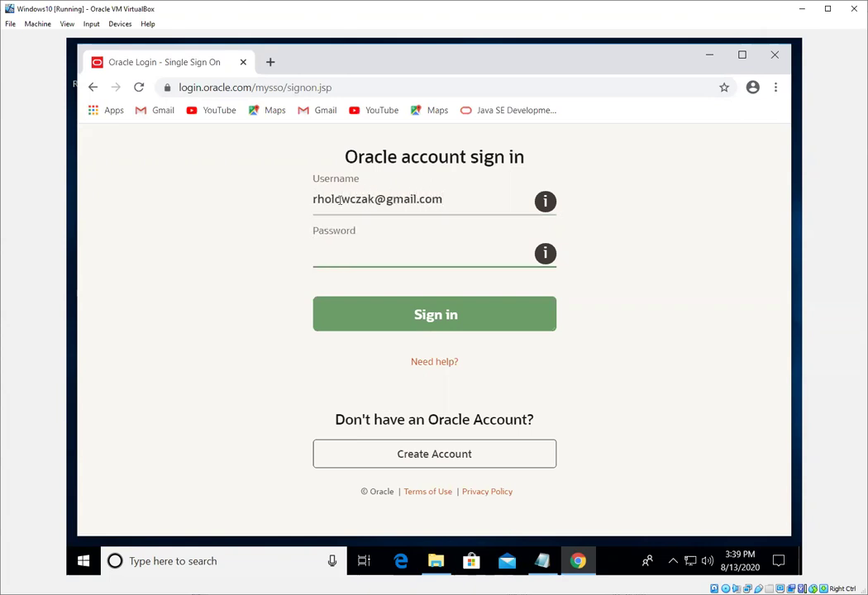
text(********)
key(Return)
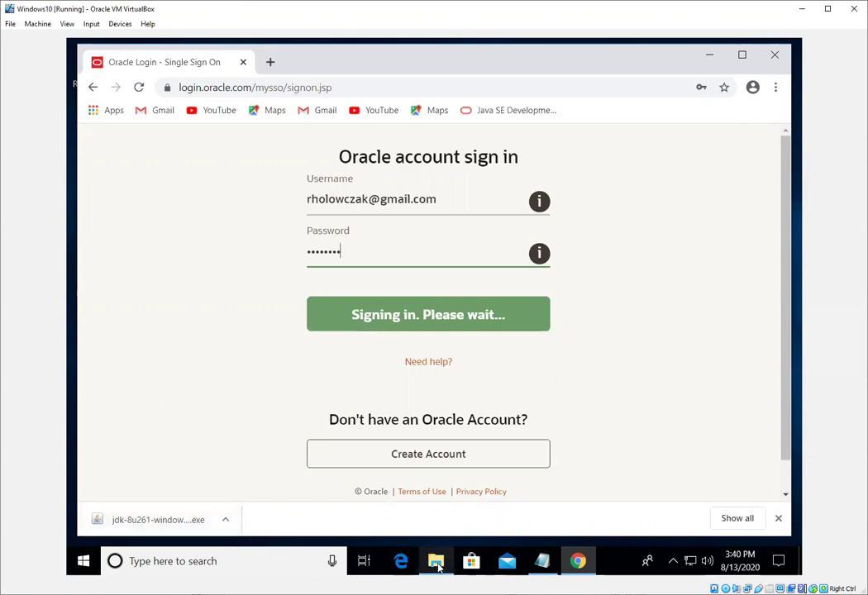
Open the Downloads folder, check the view options, and run jdk-8u261-windows-x64.exe.
mouse_move(436, 561)
click(431, 472)
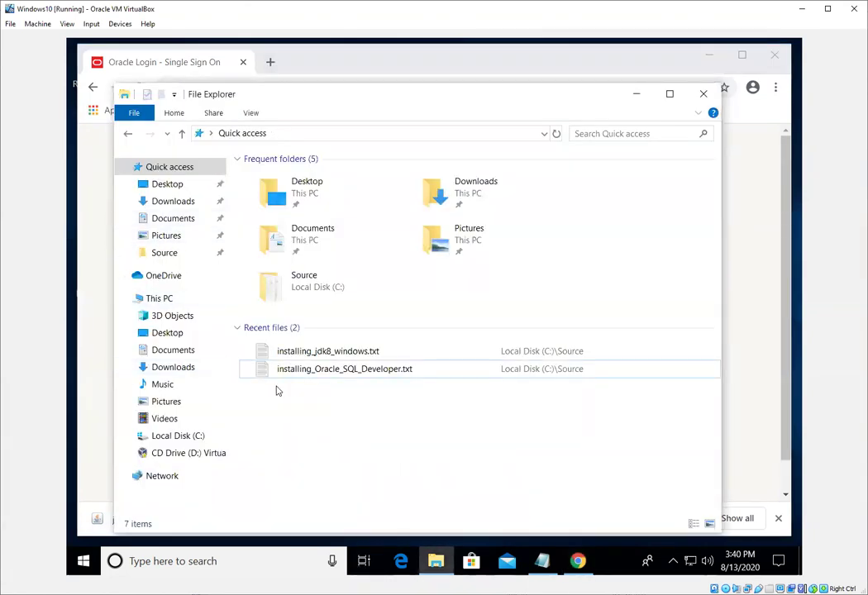
click(171, 203)
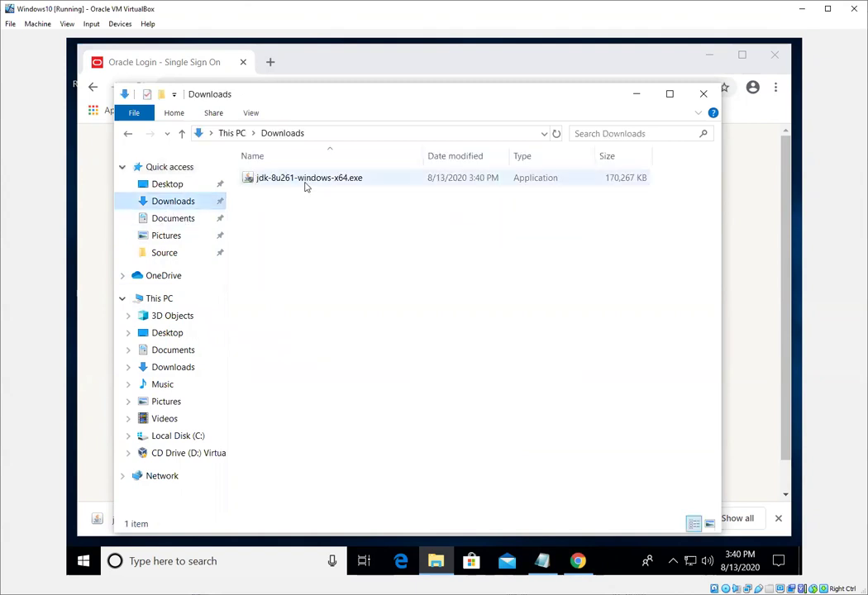
mouse_move(305, 187)
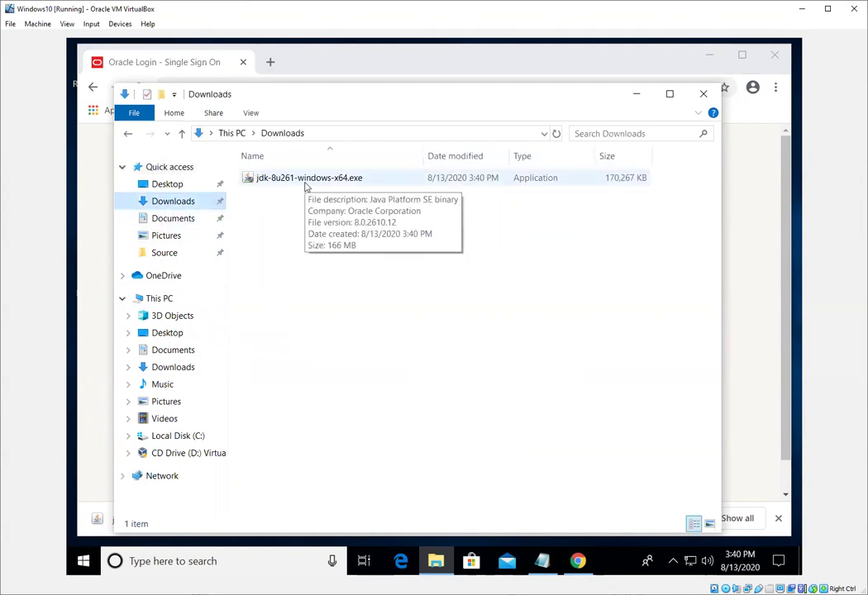
click(251, 113)
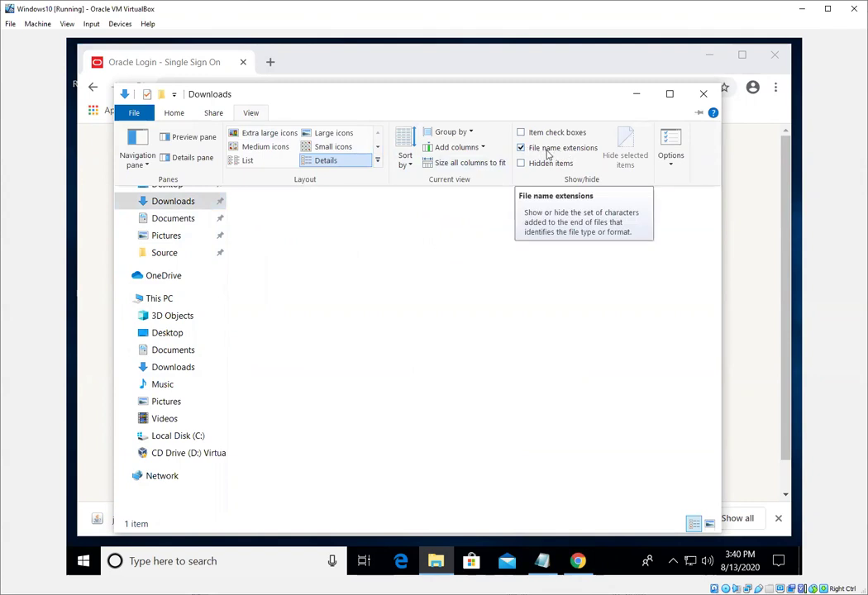
click(386, 223)
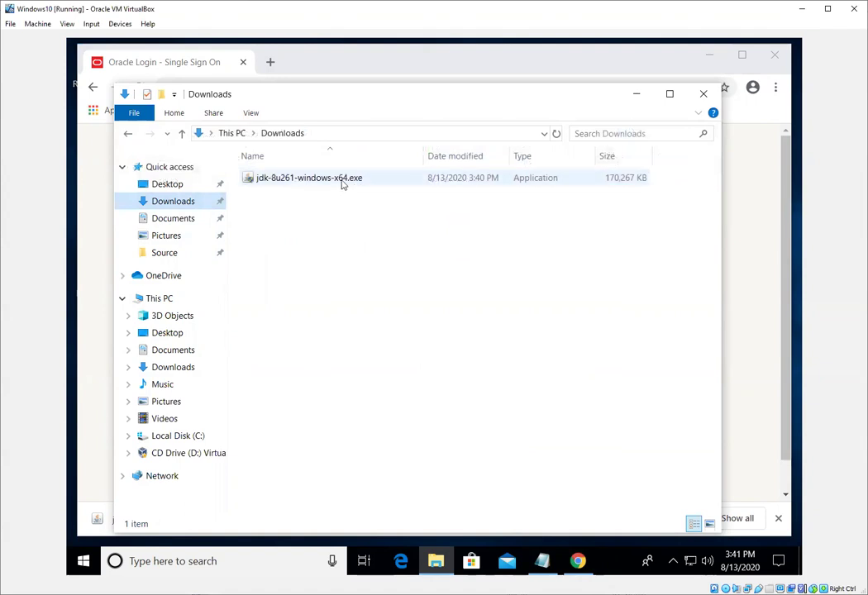
mouse_move(357, 184)
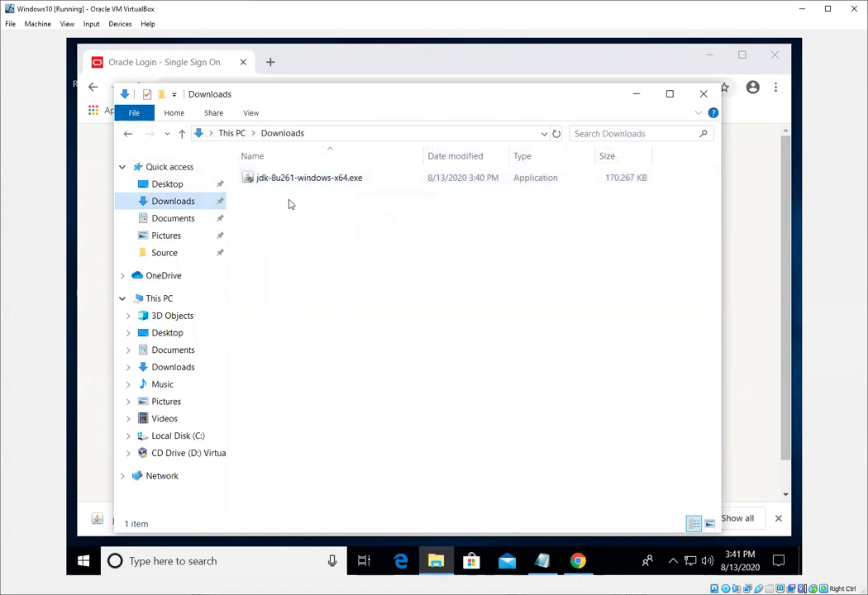
double_click(298, 182)
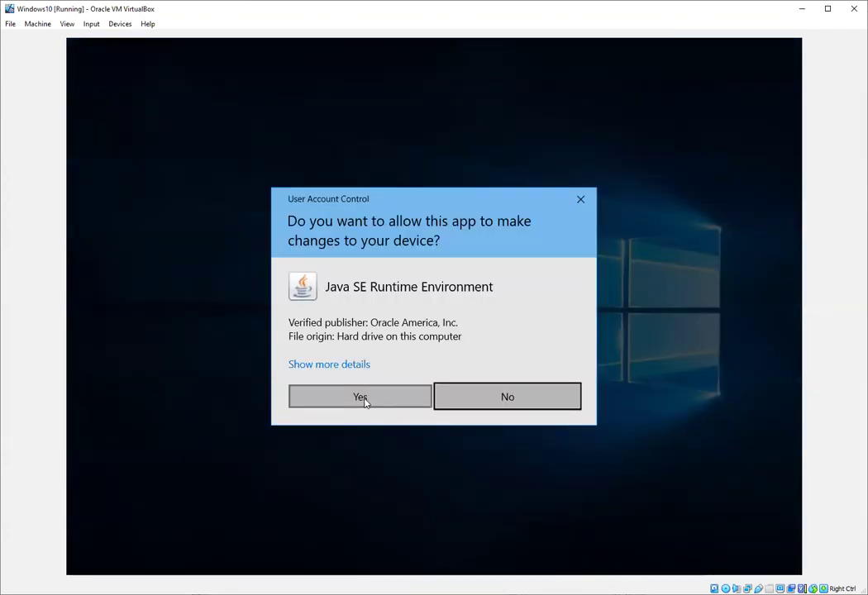
Allow the installer through User Account Control and continue past the welcome page.
click(364, 400)
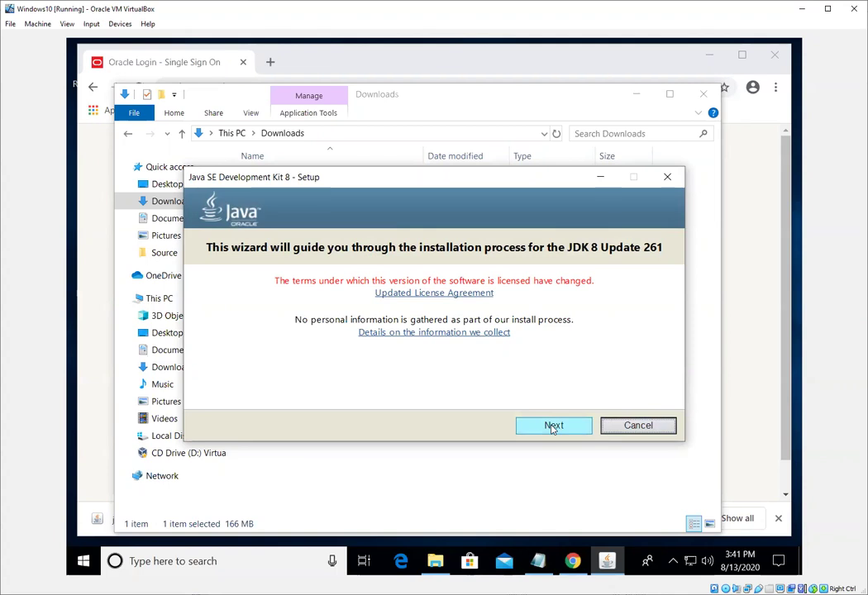
click(553, 427)
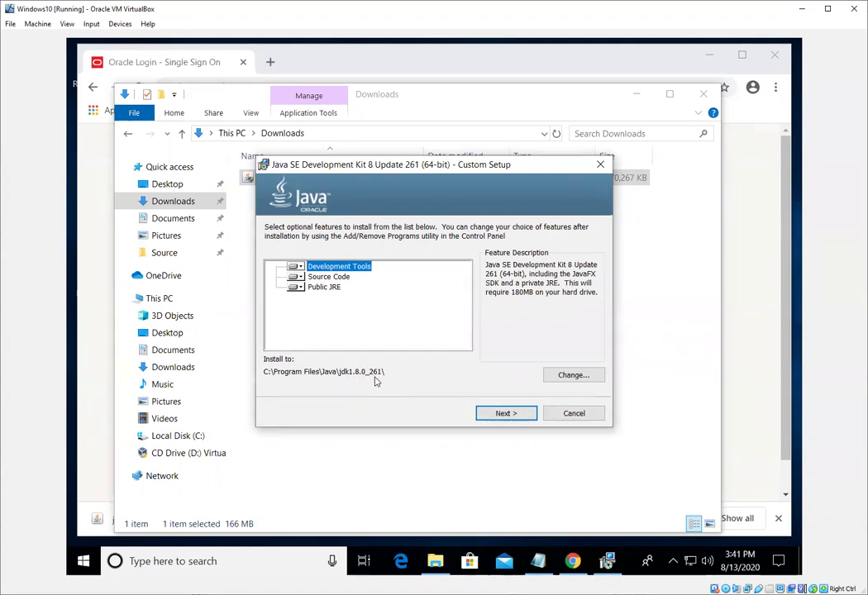
Accept the default features, JDK install folder and JRE destination folder to install JDK 8u261.
click(495, 416)
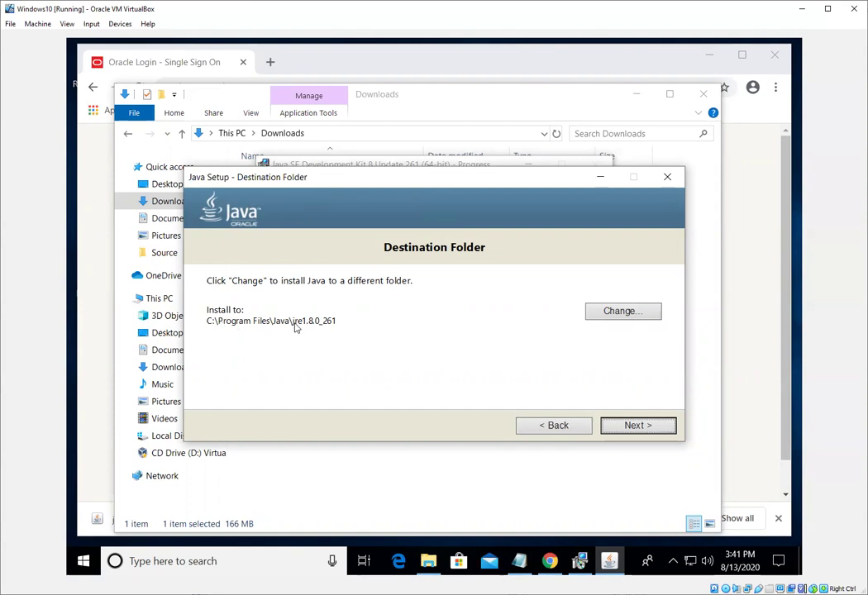
click(649, 425)
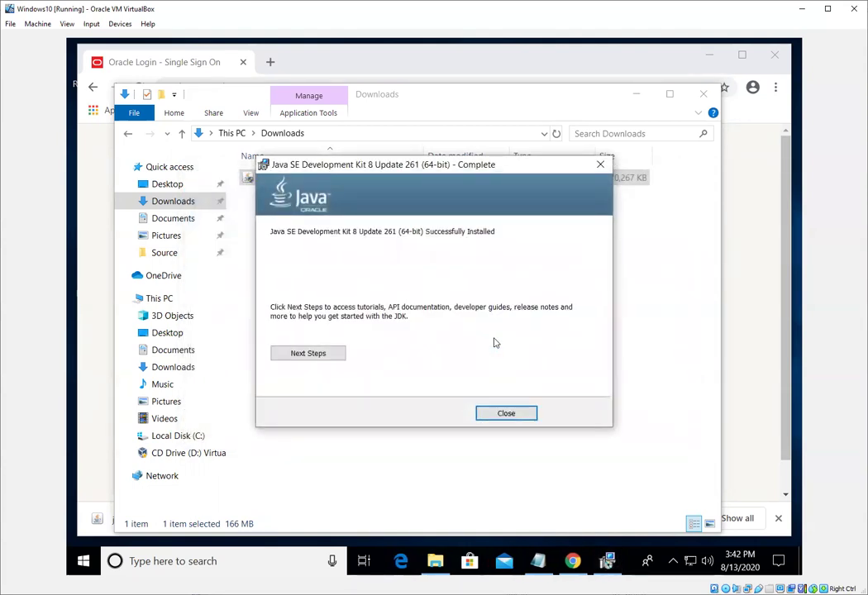
Close the installer and browse C:\Program Files\Java into the jdk1.8.0_261 folder.
click(506, 414)
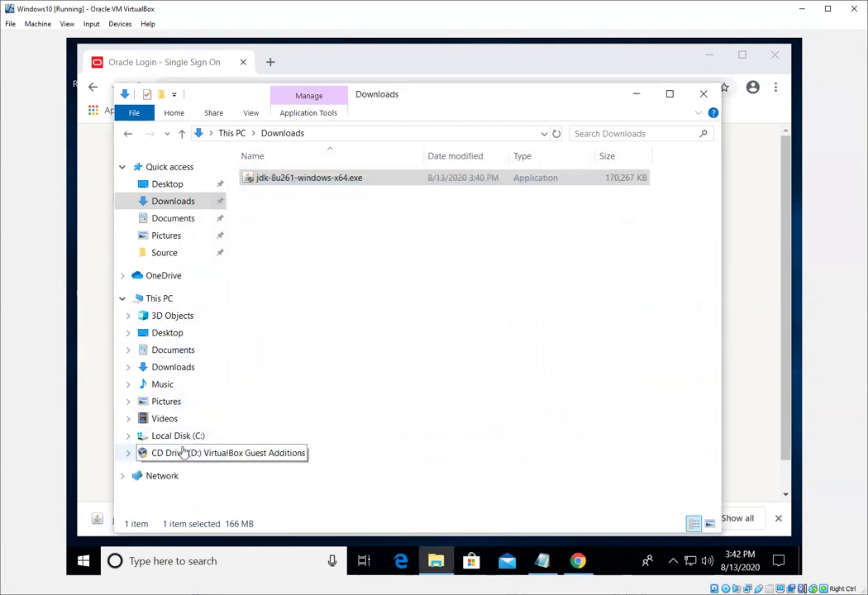
click(178, 437)
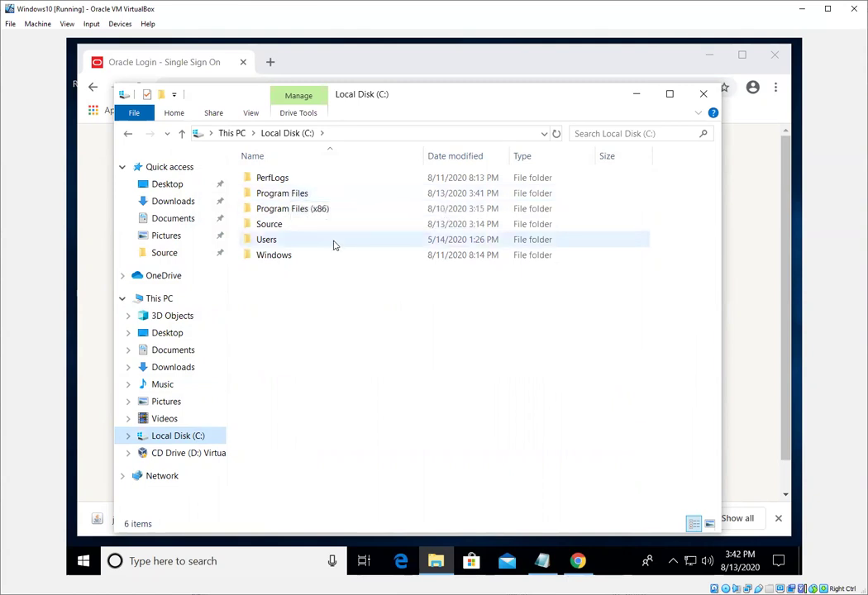
double_click(314, 201)
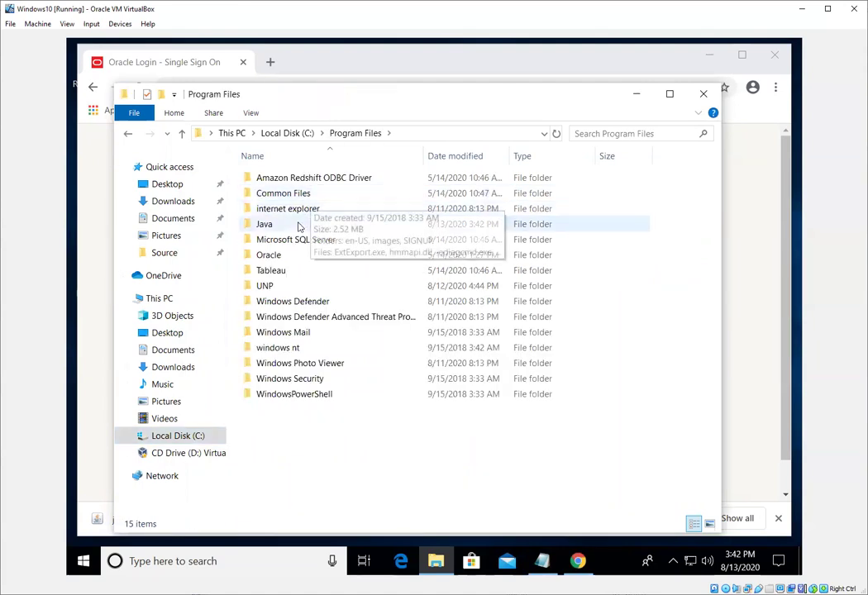
double_click(298, 224)
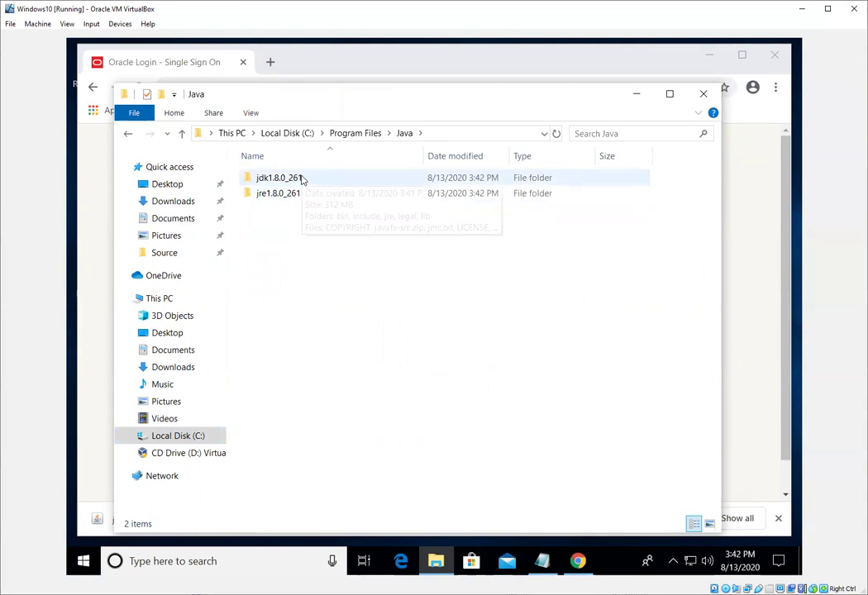
click(303, 179)
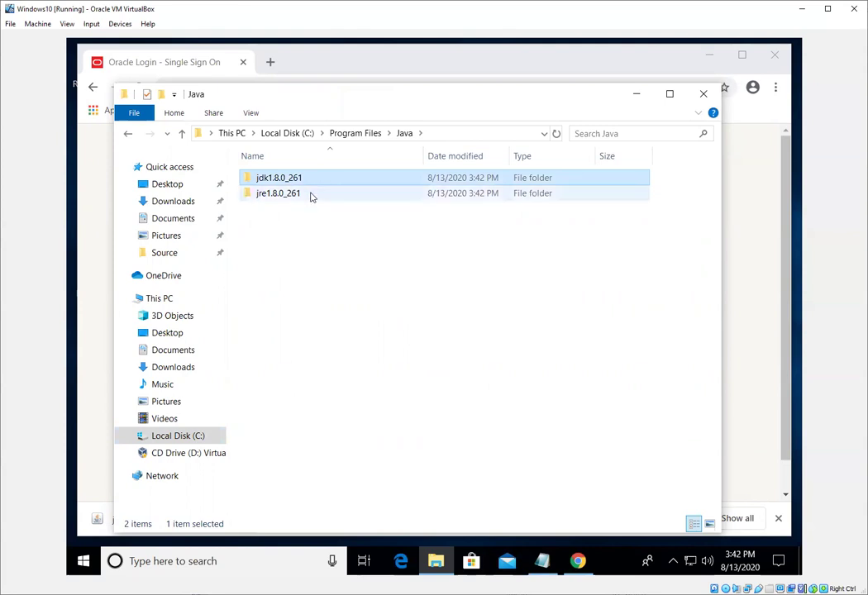
click(311, 195)
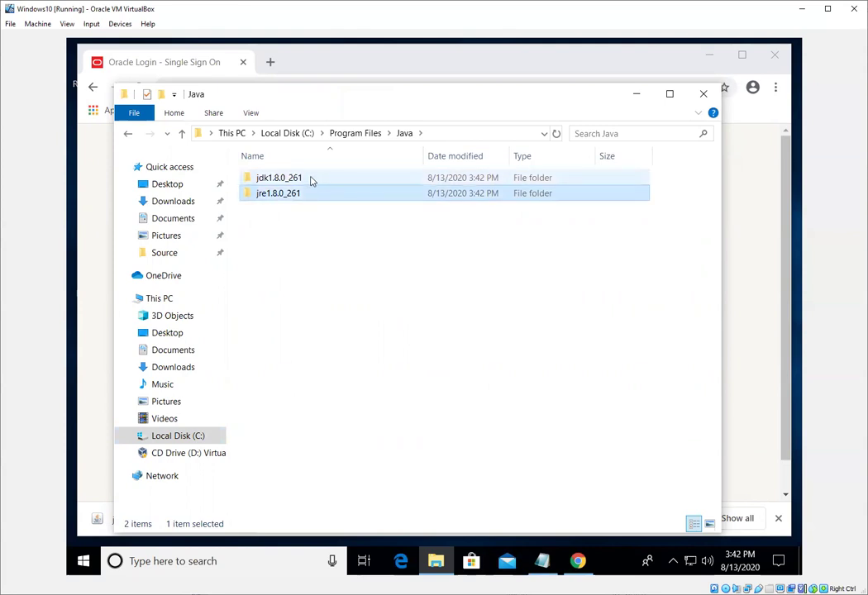
double_click(311, 181)
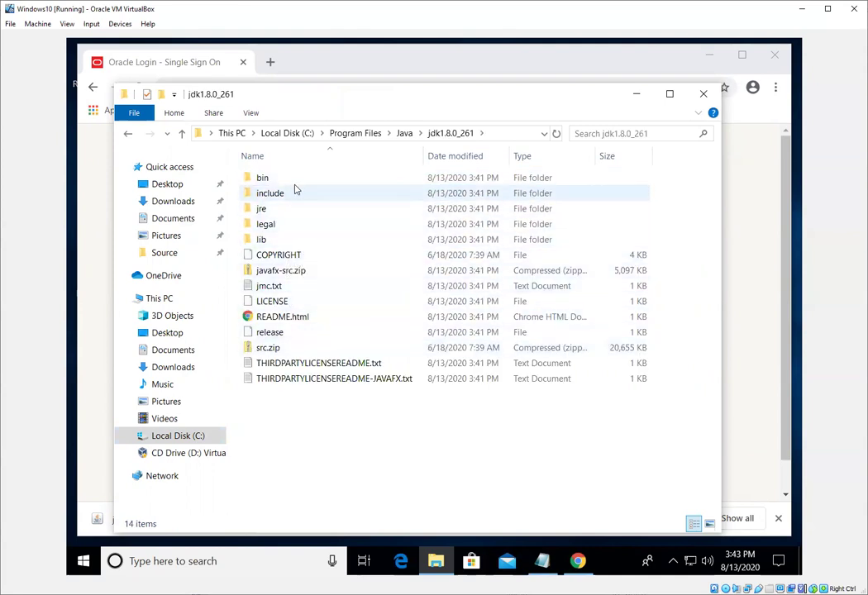
Open the bin folder and locate javac.exe and java.exe.
click(294, 183)
double_click(294, 184)
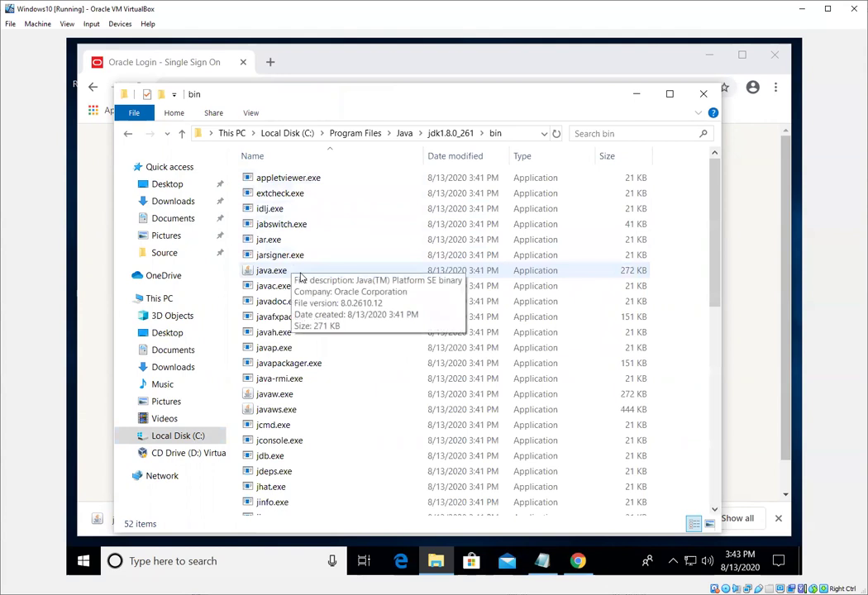
click(297, 287)
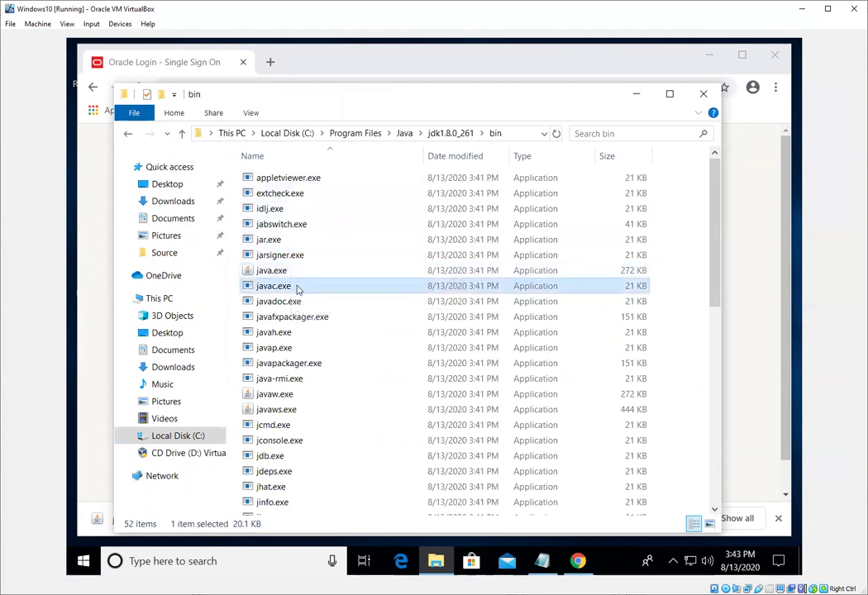
click(292, 274)
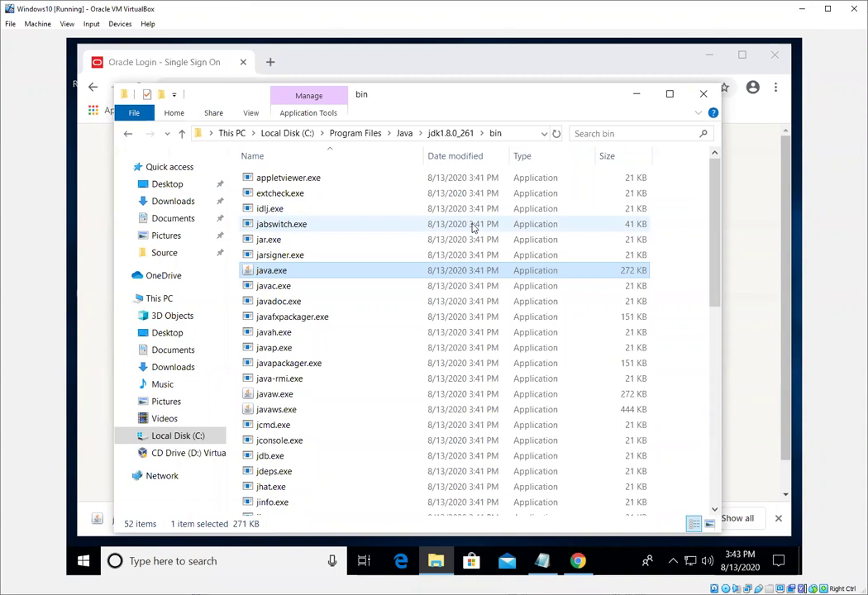
Highlight the JAVA_HOME line and the path C:\Program Files\Java\jdk1.8.0_261 in Notepad.
click(541, 562)
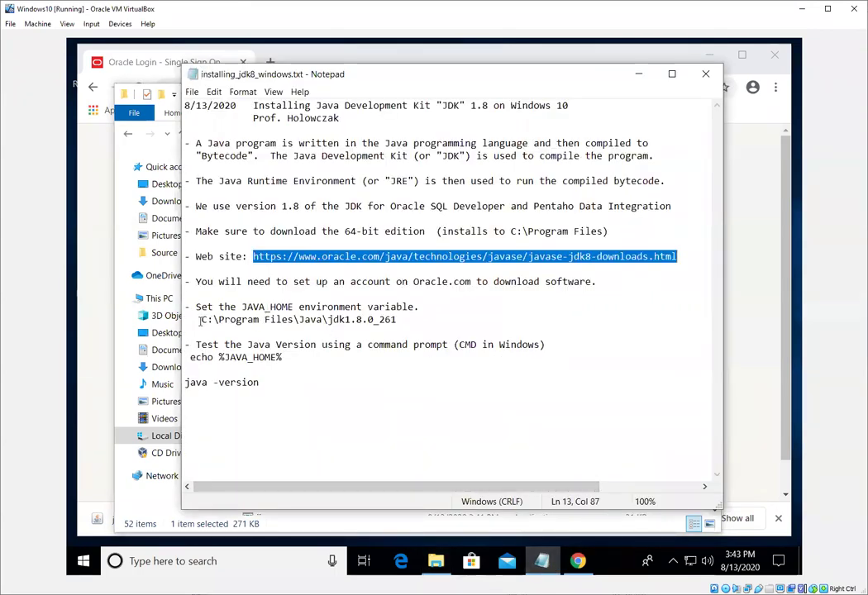
click(230, 291)
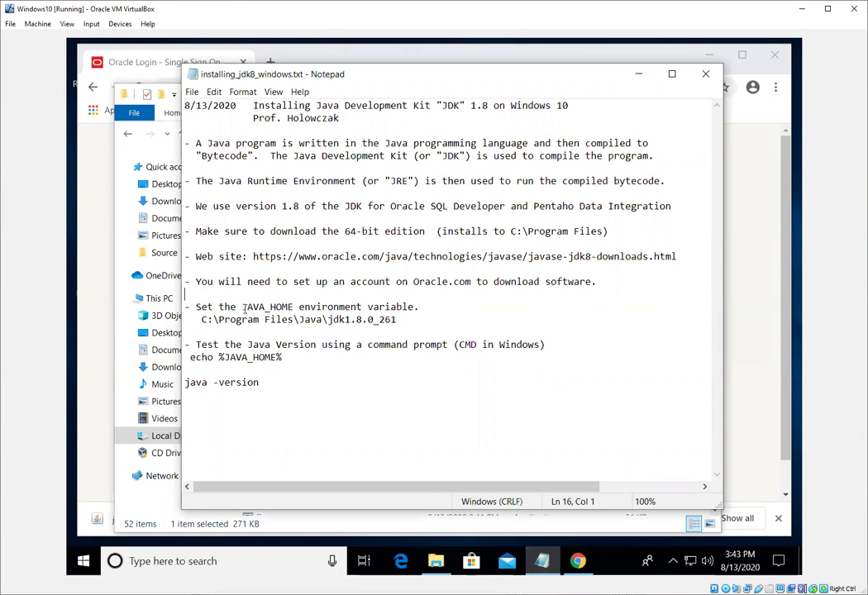
drag(242, 307, 415, 307)
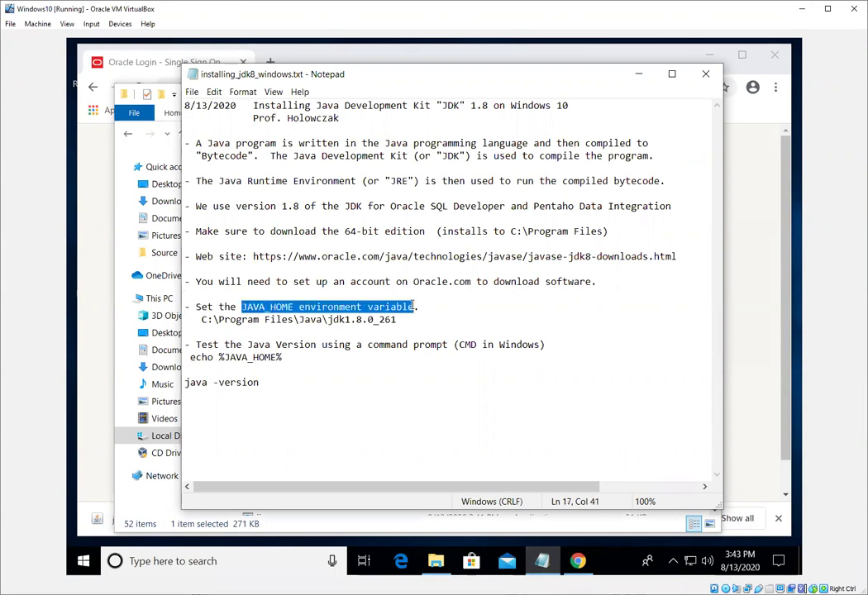
click(404, 291)
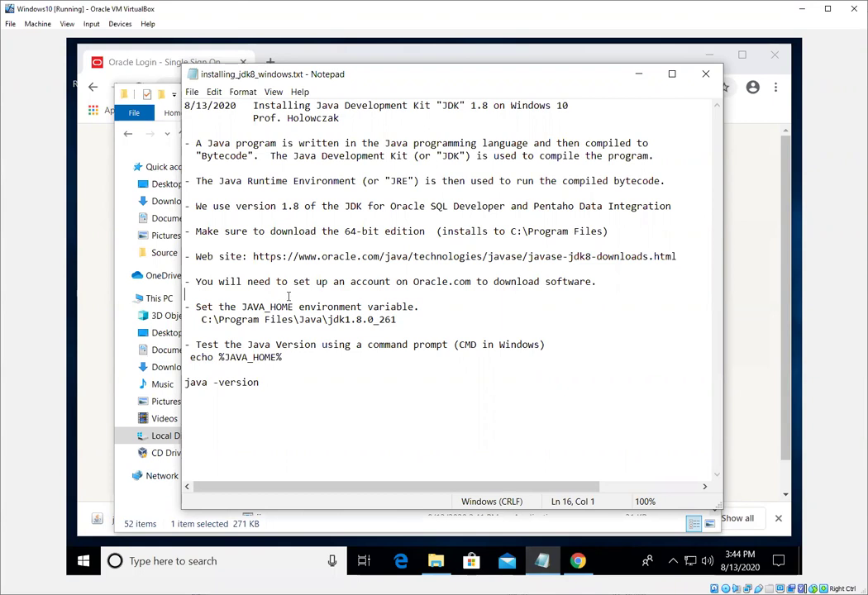
drag(202, 319, 399, 323)
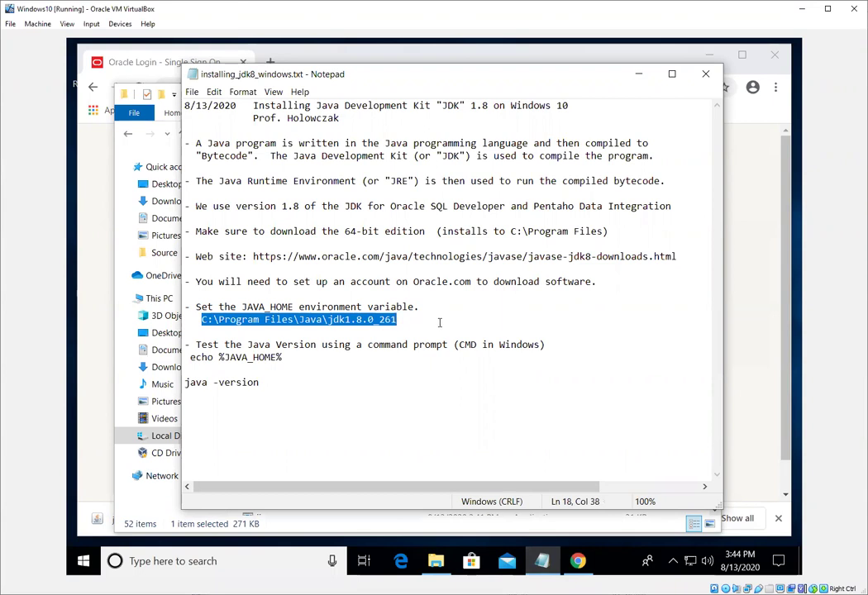
click(438, 323)
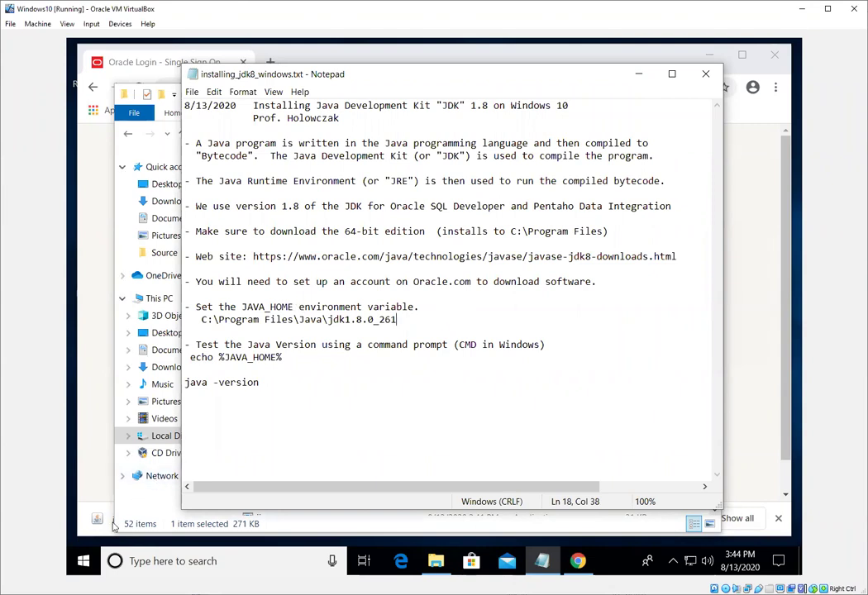
Search Start for 'Environment', open Environment Variables from System Properties, and begin a new system variable.
click(84, 563)
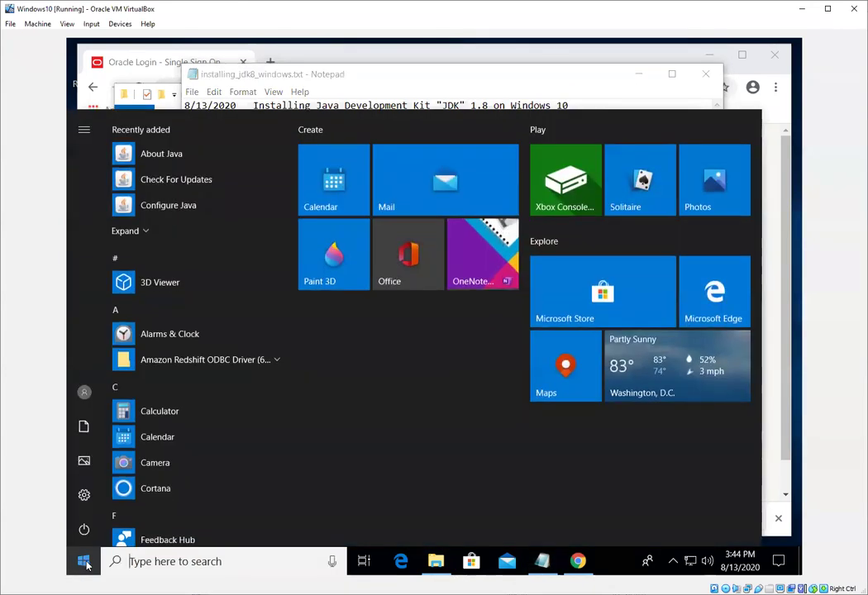
text(E)
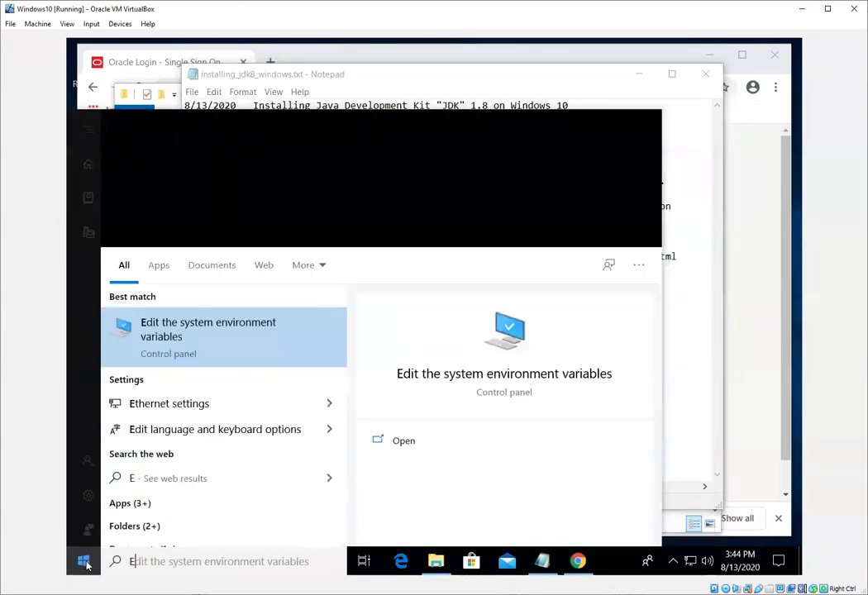
text(nvironment)
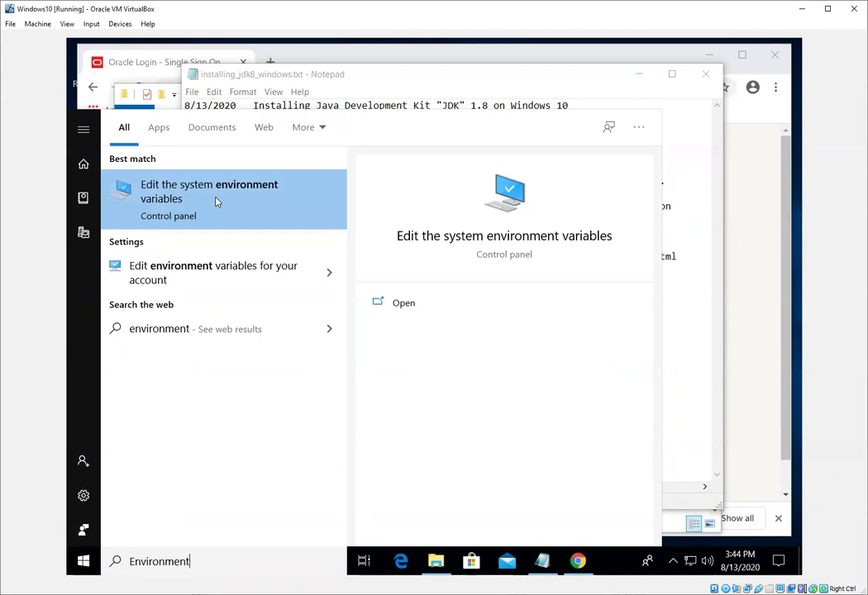
click(217, 202)
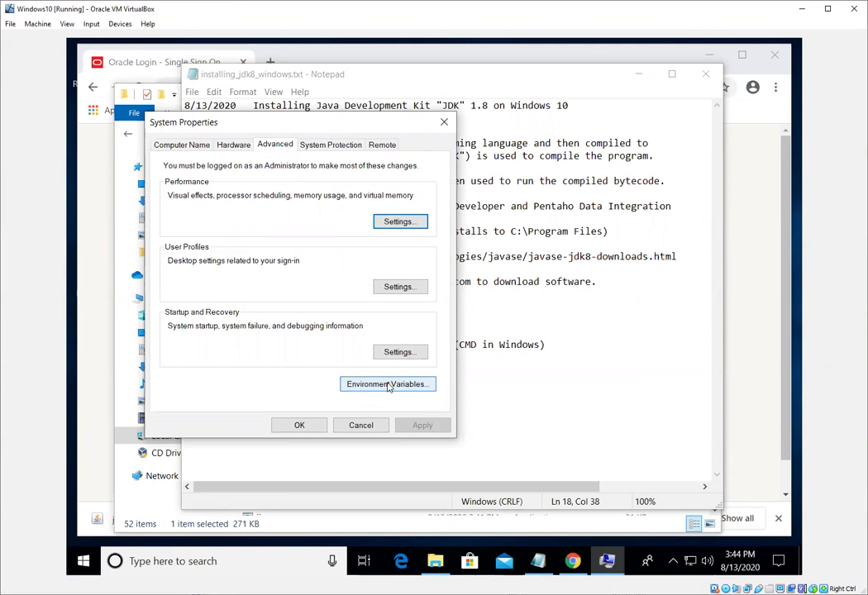
click(388, 386)
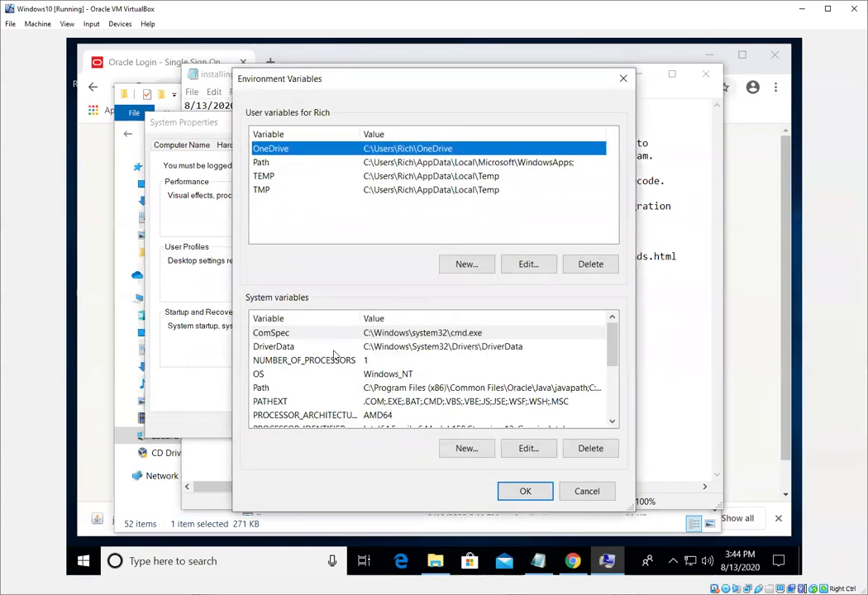
scroll(335, 353, down, 3)
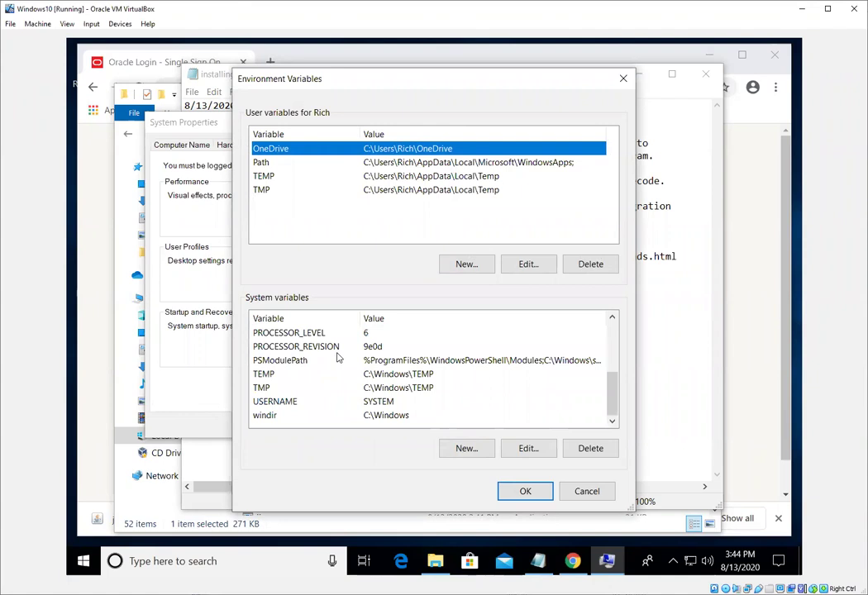
scroll(337, 357, up, 3)
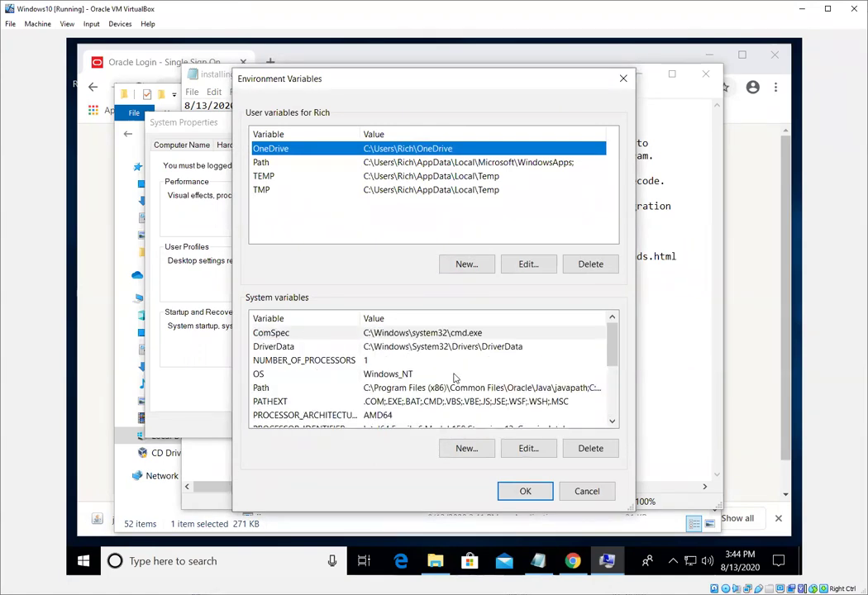
click(467, 449)
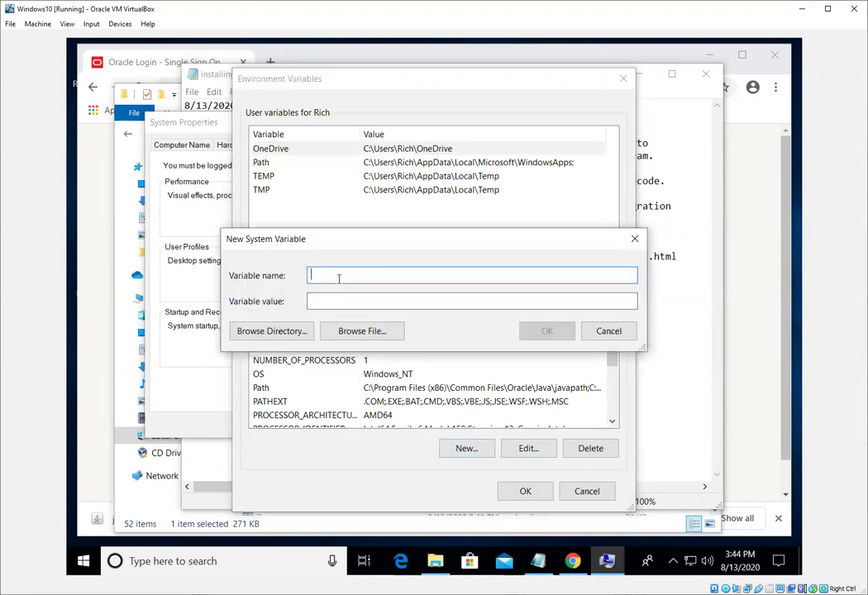
Name the variable JAVA_HOME and copy the jdk1.8.0_261 folder path from File Explorer's address bar.
text(JAVA_HOME)
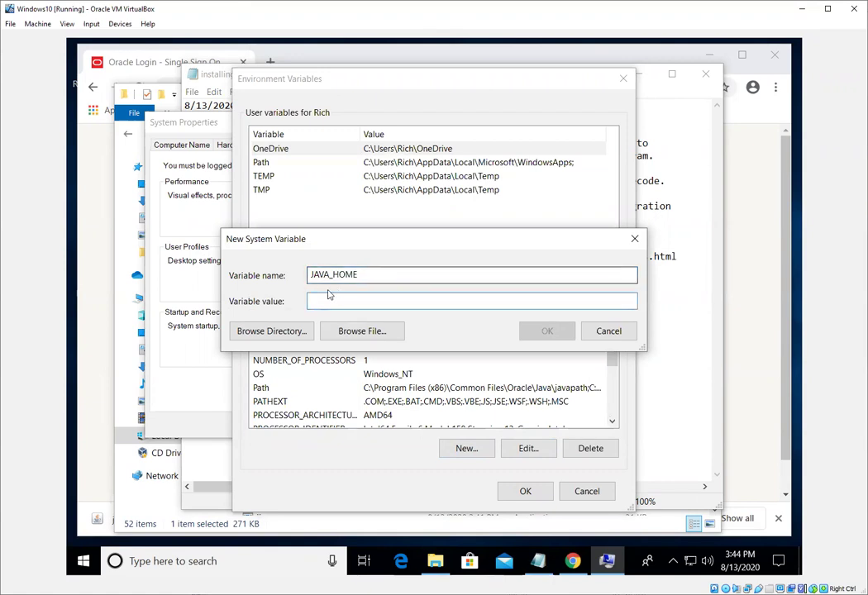
click(334, 304)
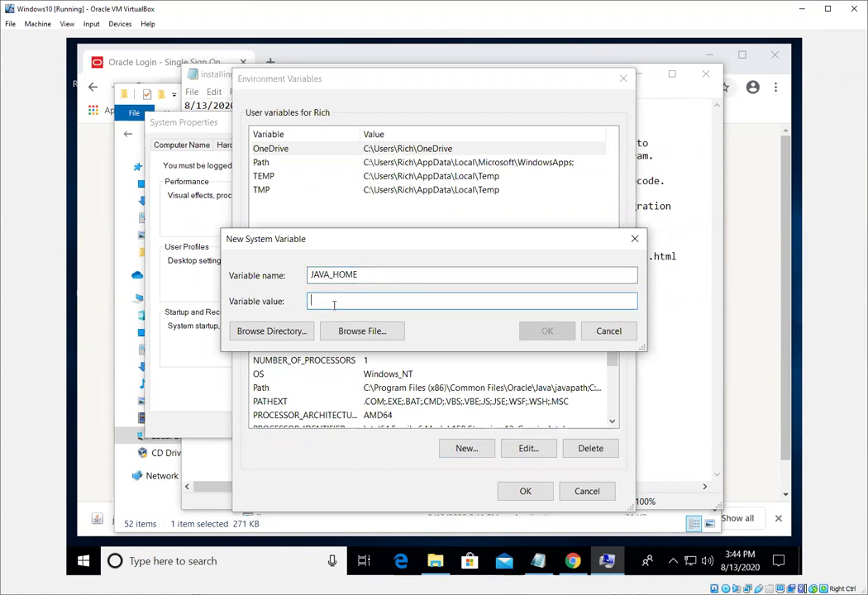
key(alt+Tab)
key(alt+Tab)
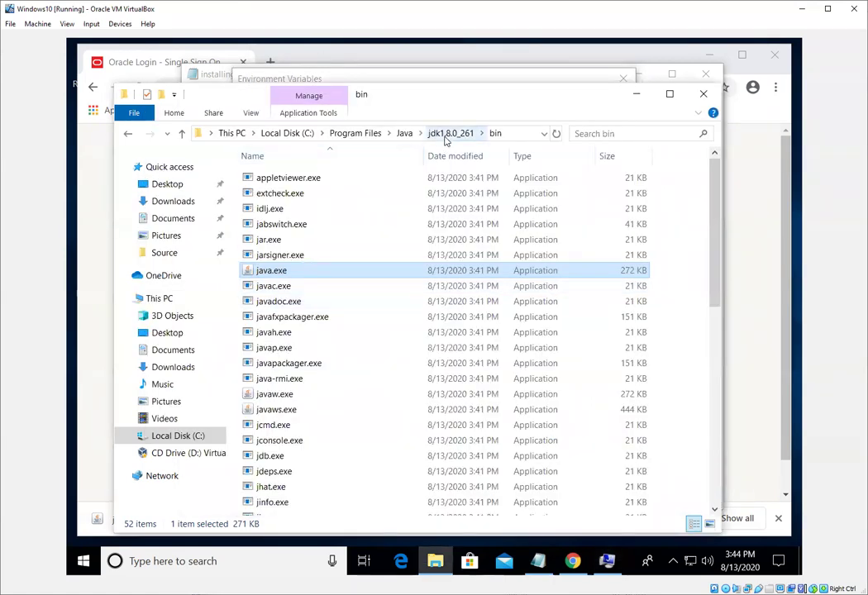
click(447, 134)
click(501, 133)
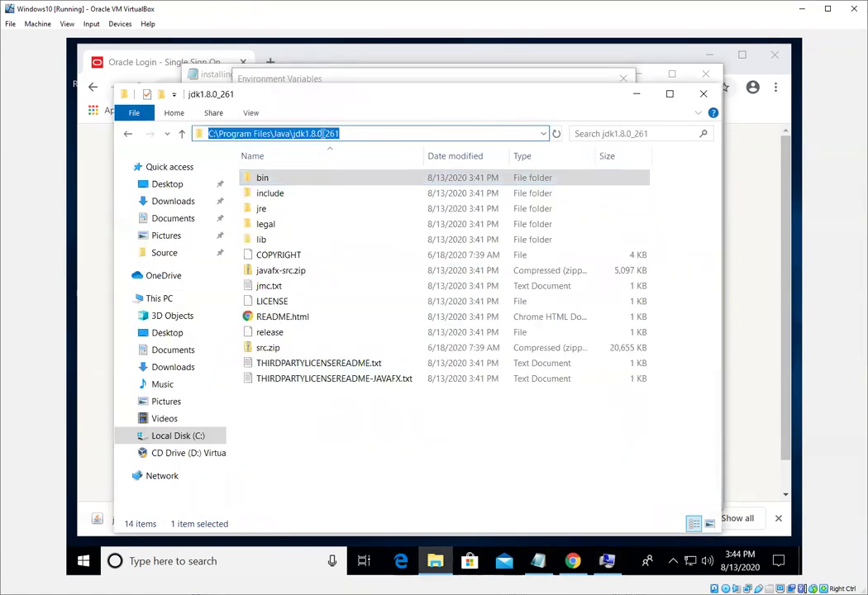
right_click(323, 133)
click(378, 174)
Paste C:\Program Files\Java\jdk1.8.0_261 as the value and confirm all the dialogs.
key(alt+Tab)
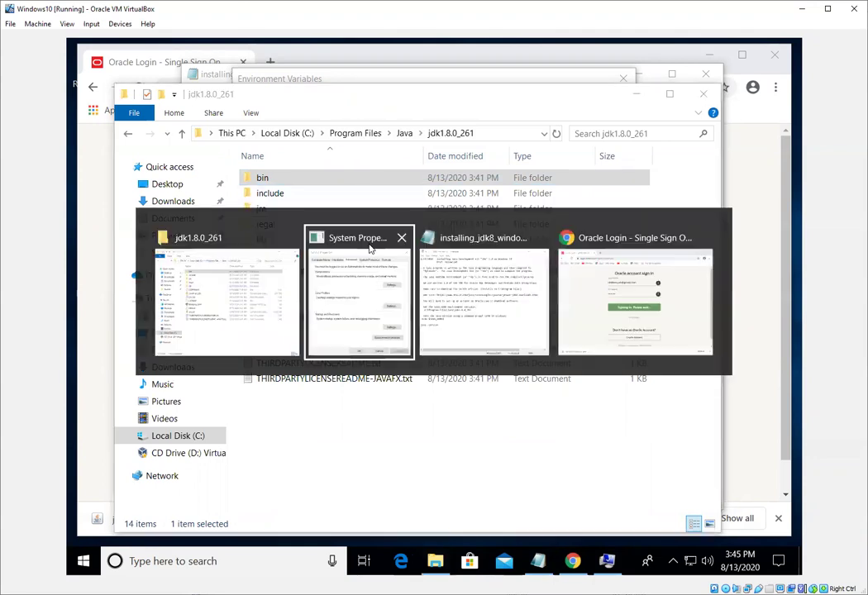
click(356, 298)
key(ctrl+v)
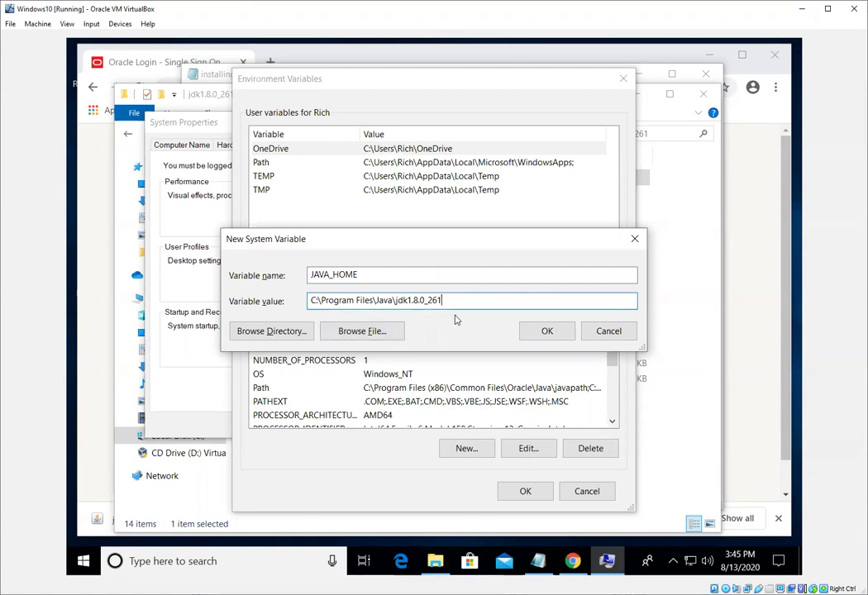
click(542, 331)
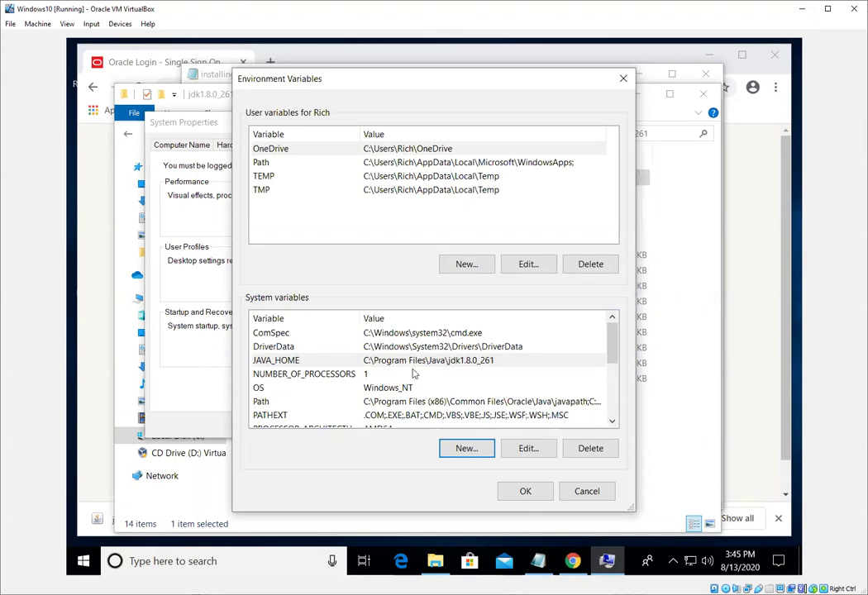
click(528, 493)
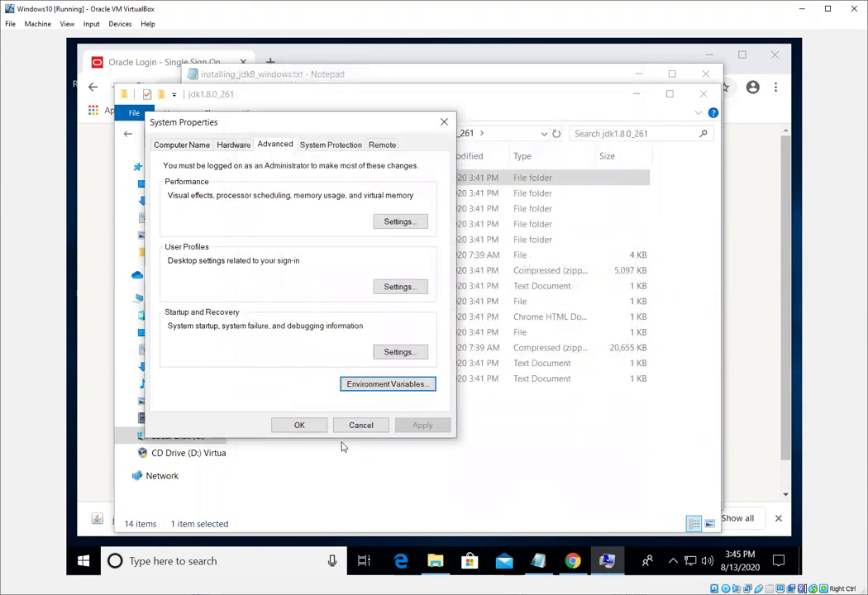
click(300, 426)
Launch Command Prompt by searching 'cMD' from Start, and move its window up and left.
key(alt+Tab)
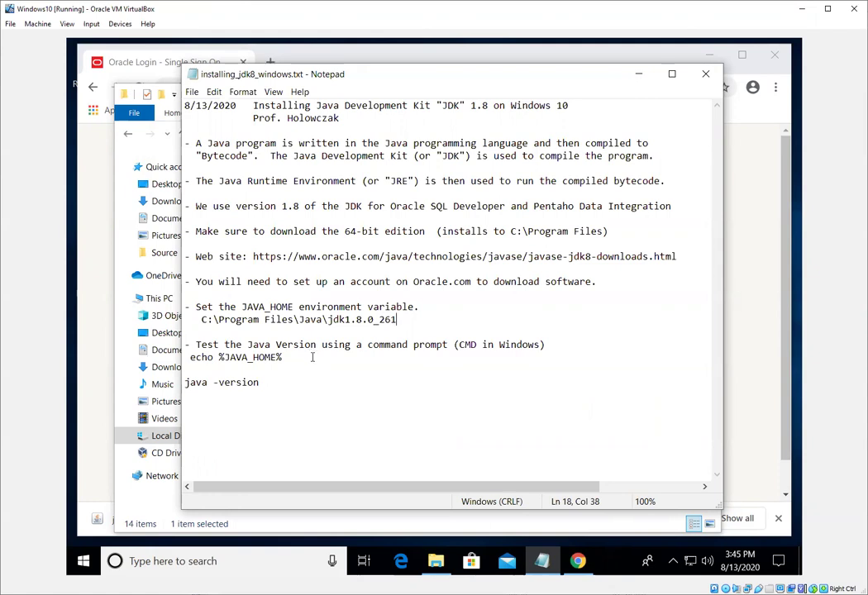
key(super)
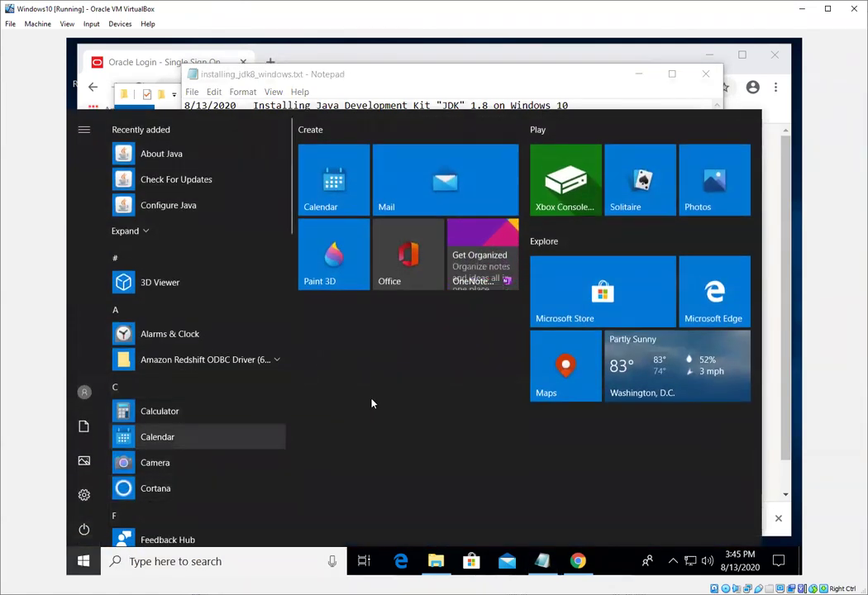
text(cMD)
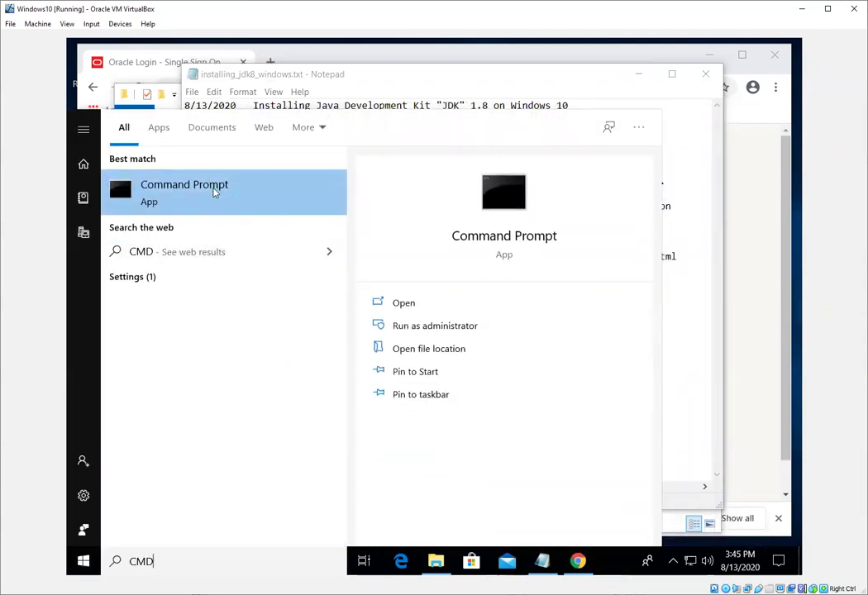
click(214, 191)
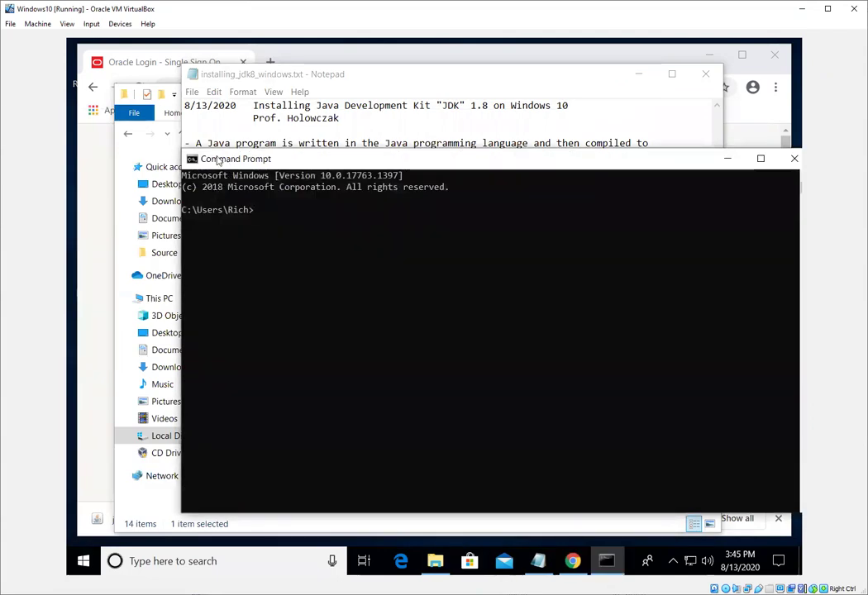
drag(227, 164, 161, 117)
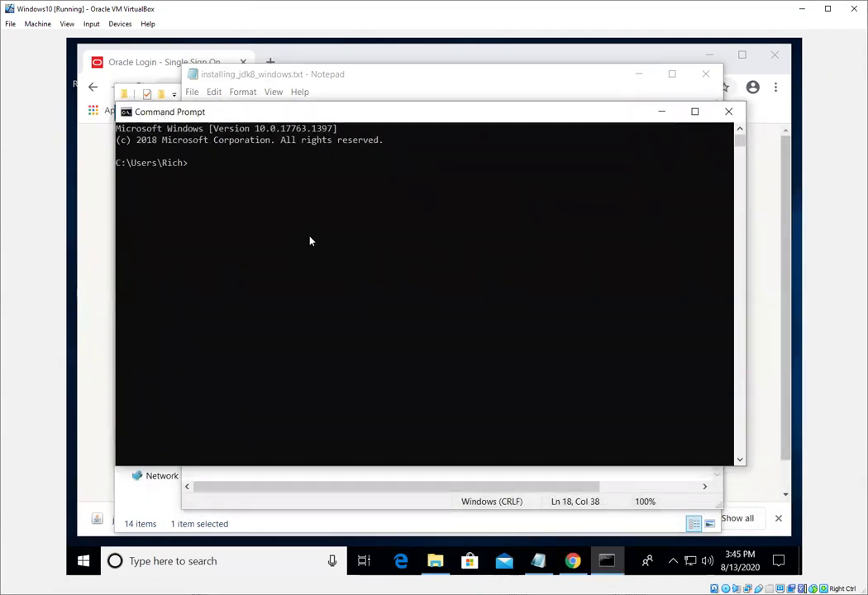
Run echo %JAVA_HOME% and java -version to confirm JDK 1.8.0_261, then exit the console.
text(echo %)
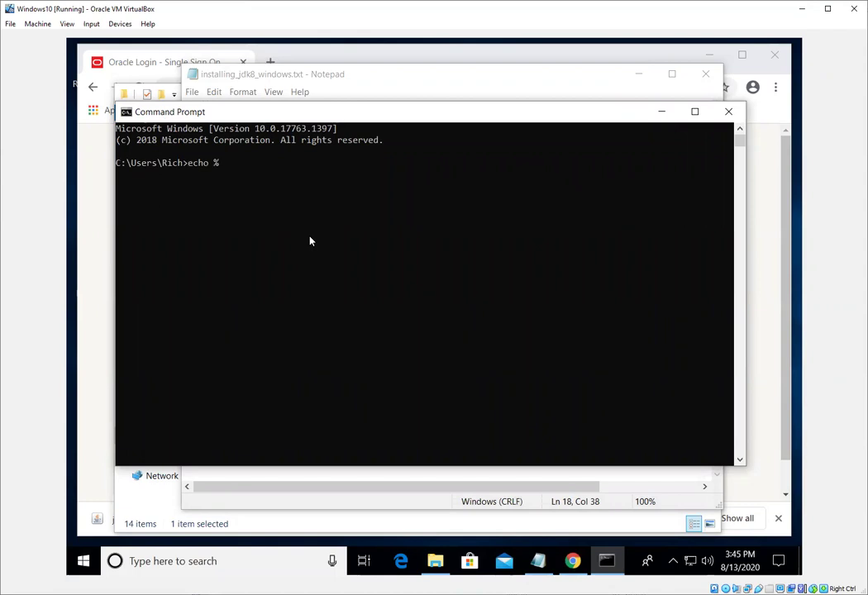
text(JAVA_HOME%)
key(Return)
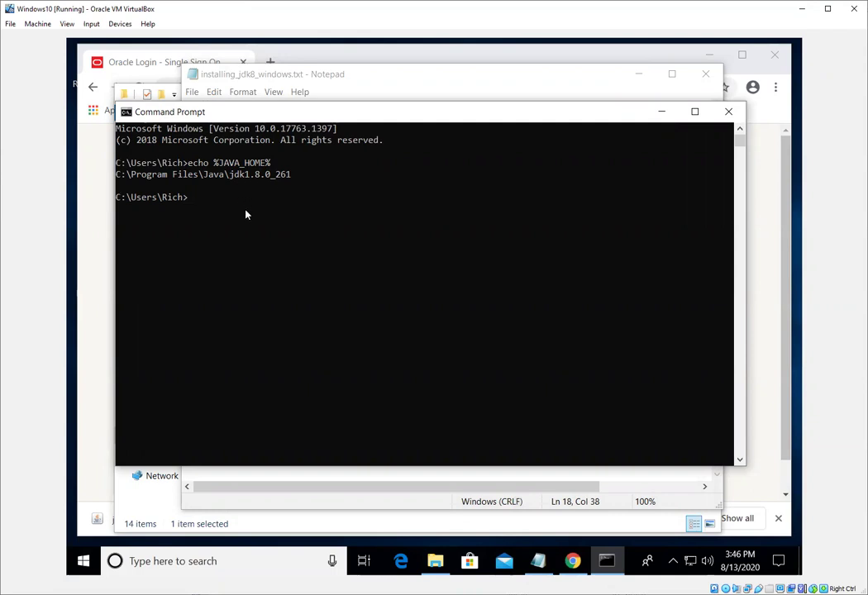
text(java -version)
key(Return)
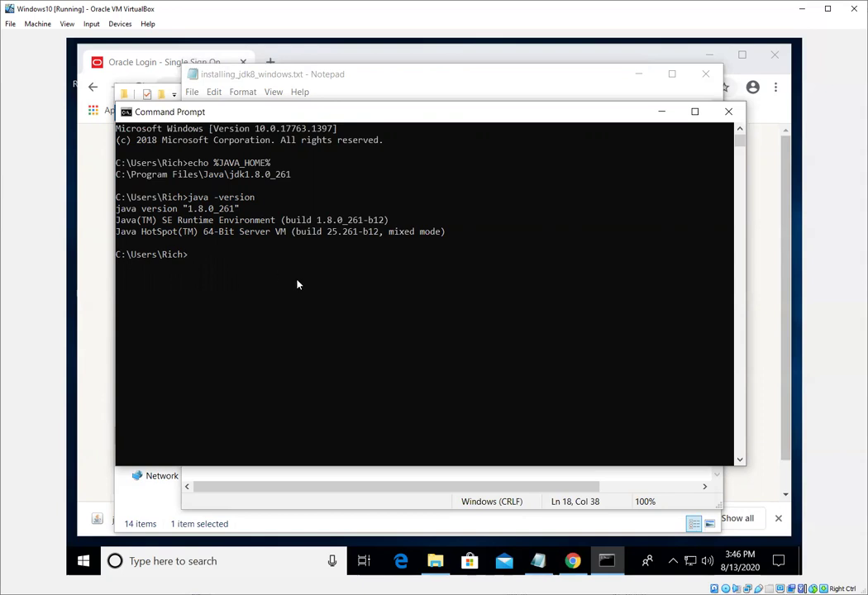
text(exit)
key(Return)
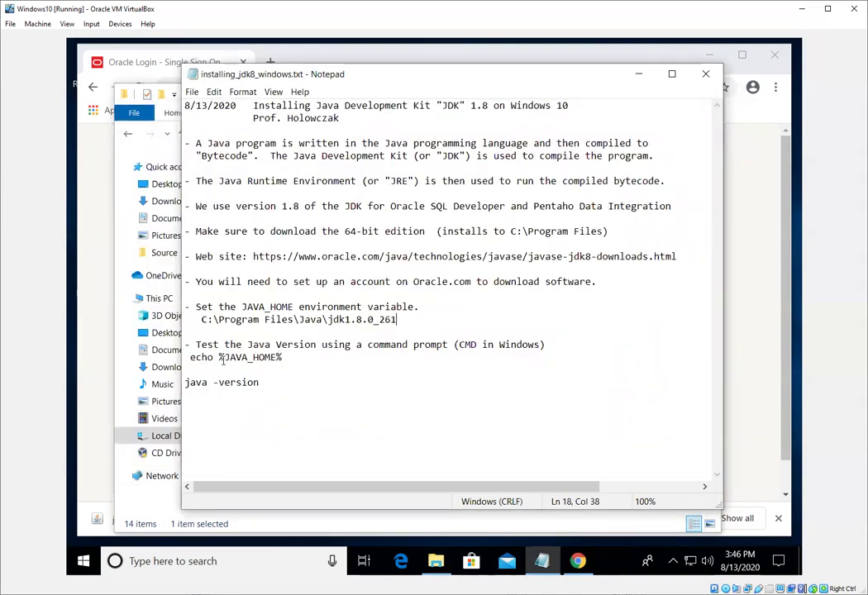
click(221, 357)
drag(192, 358, 282, 358)
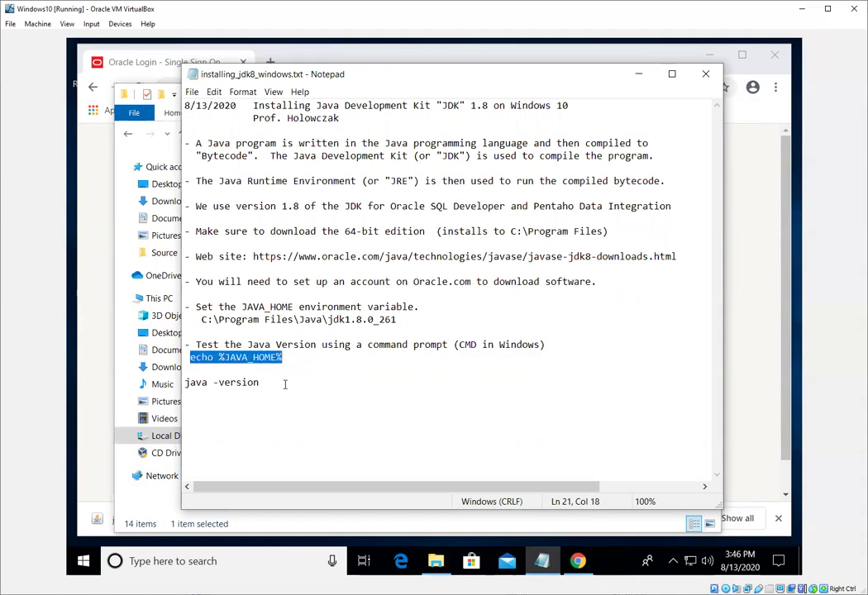
drag(186, 382, 269, 382)
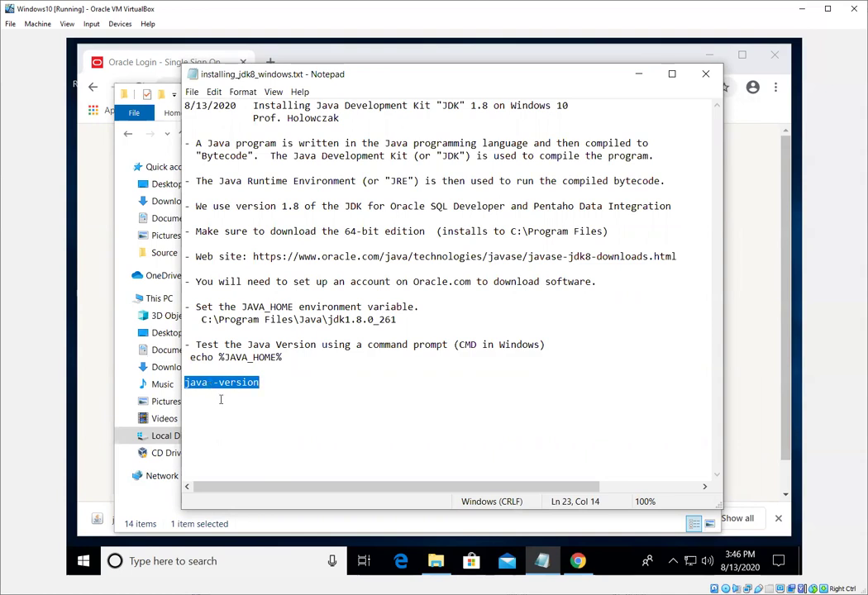
click(219, 397)
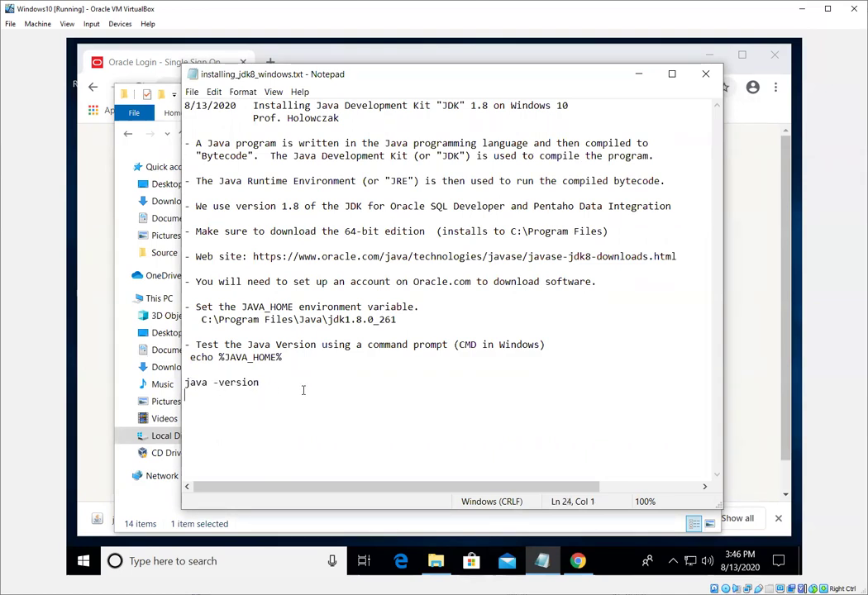